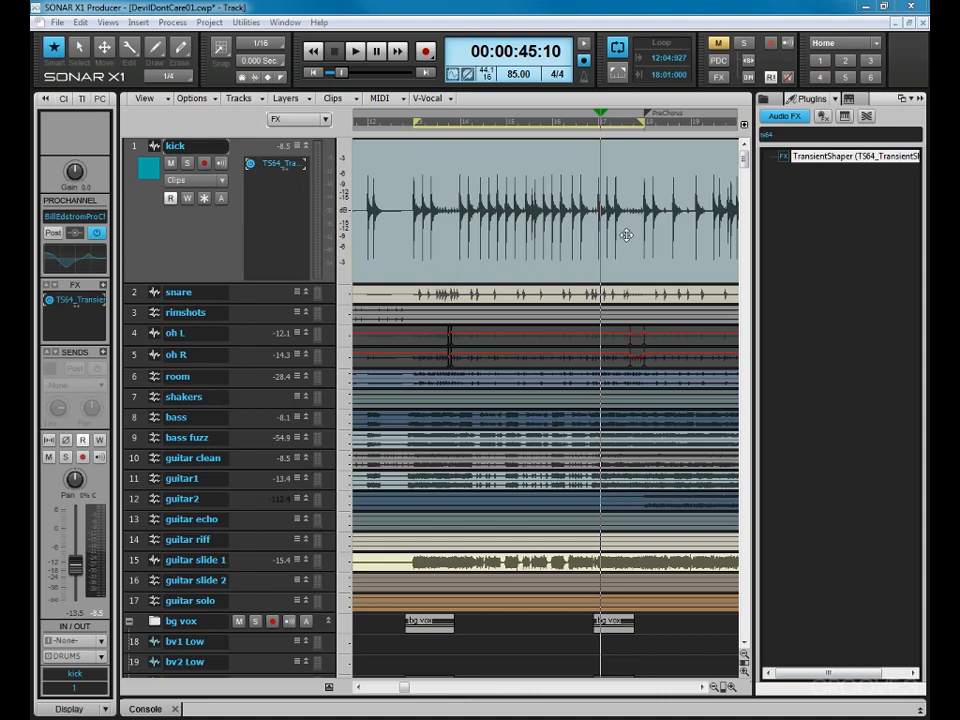
Insert the Cakewalk Sound Center soft synth into the project with a Simple Instrument Track
click(848, 98)
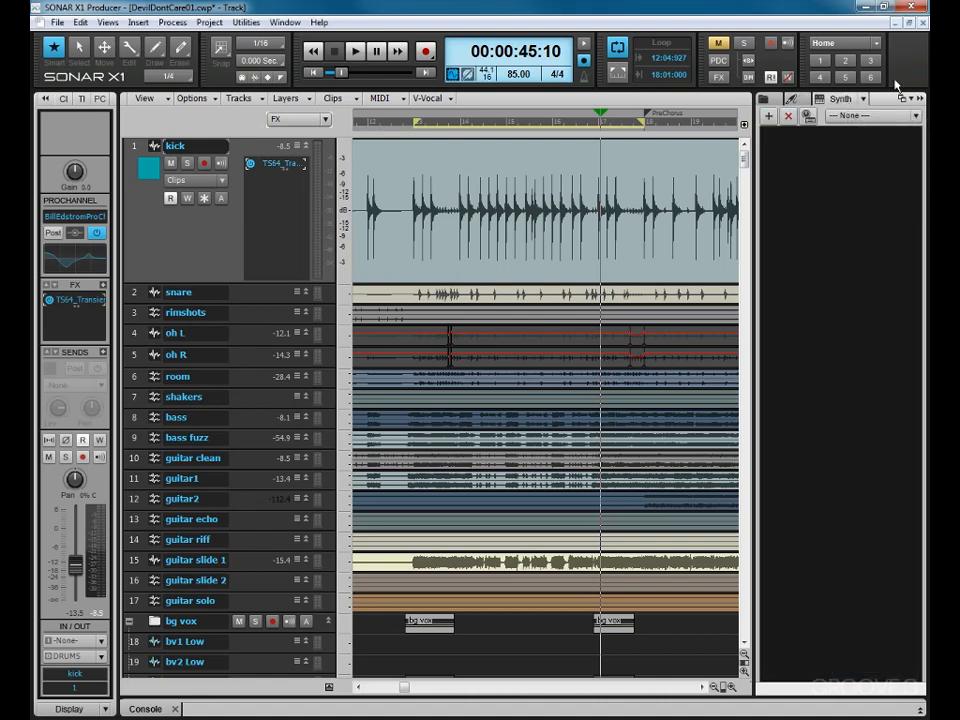
click(769, 116)
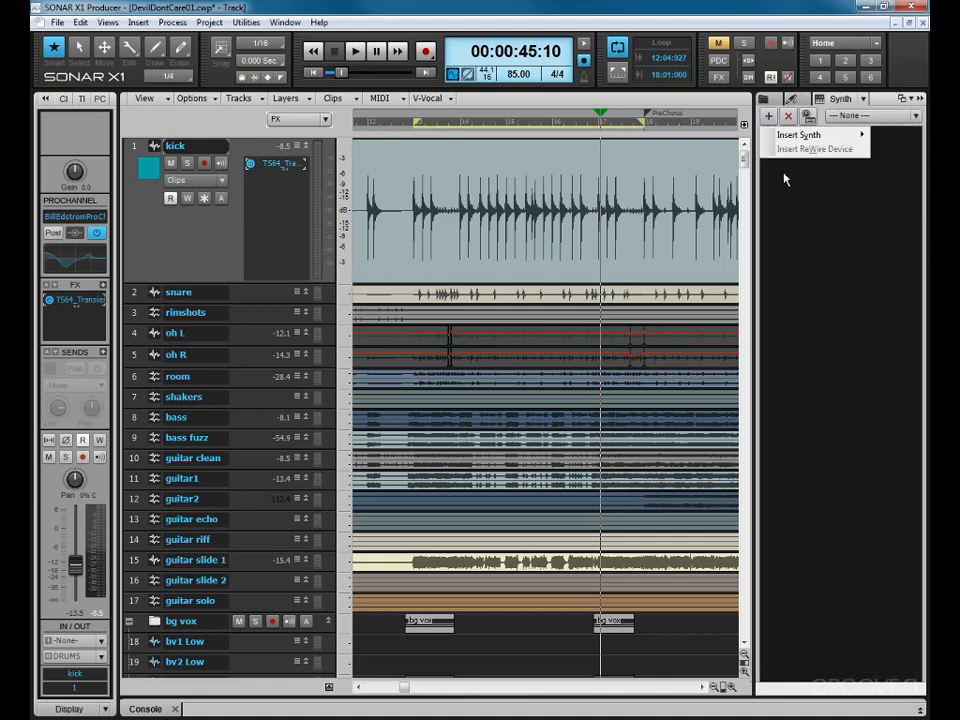
mouse_move(799, 135)
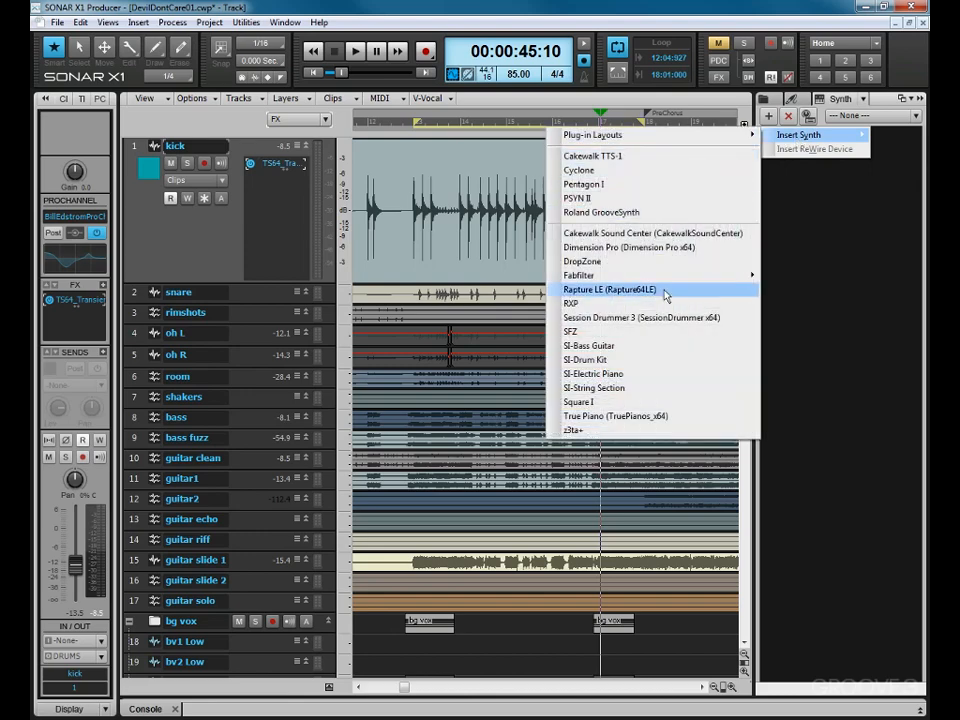
click(658, 233)
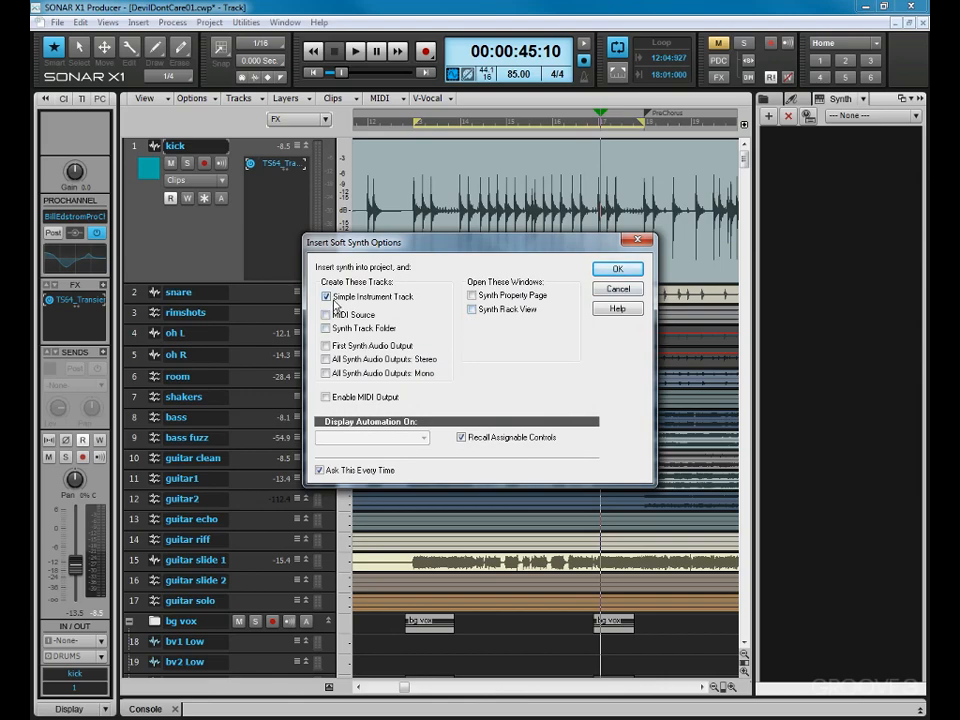
click(618, 272)
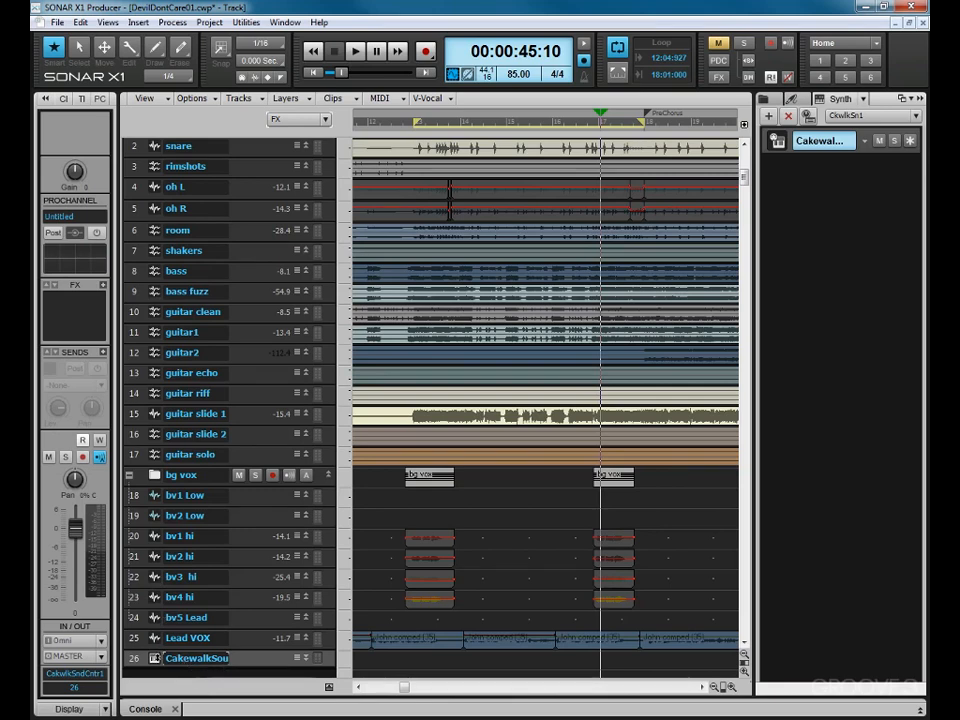
Place the enlarged Cakewalk Sound Center track directly below the kick track and return to the project start
scroll(180, 145, up, 2)
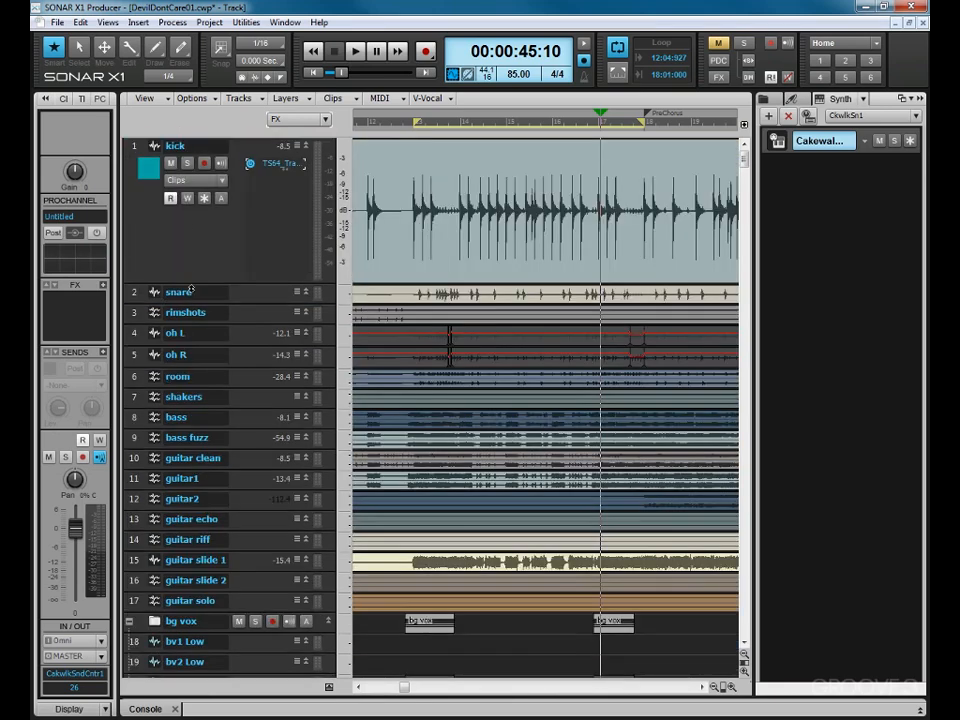
drag(191, 289, 237, 412)
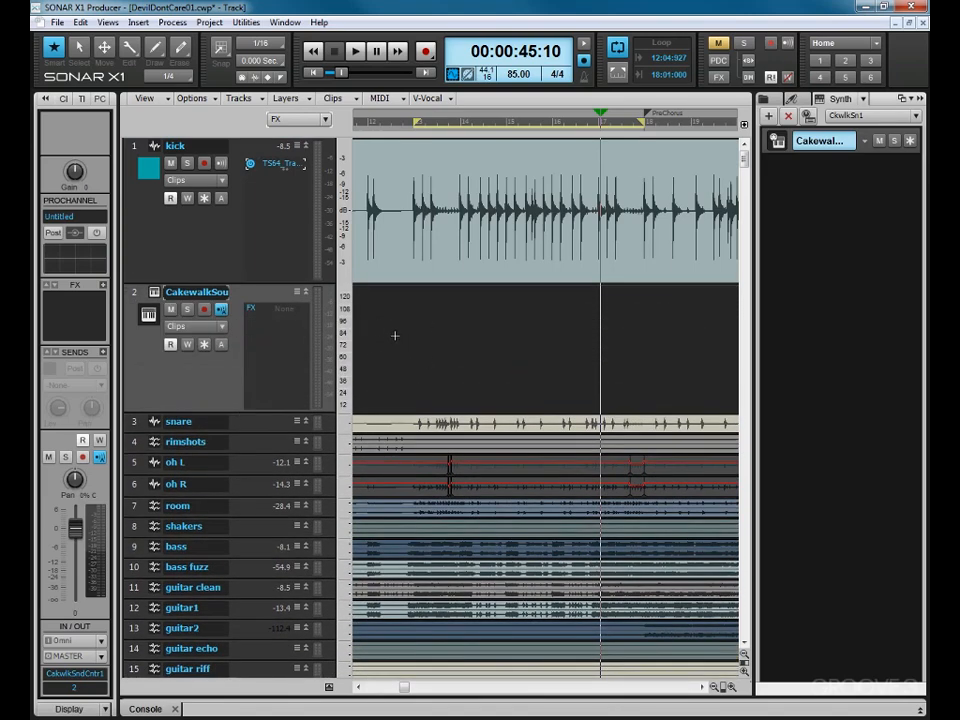
key(space)
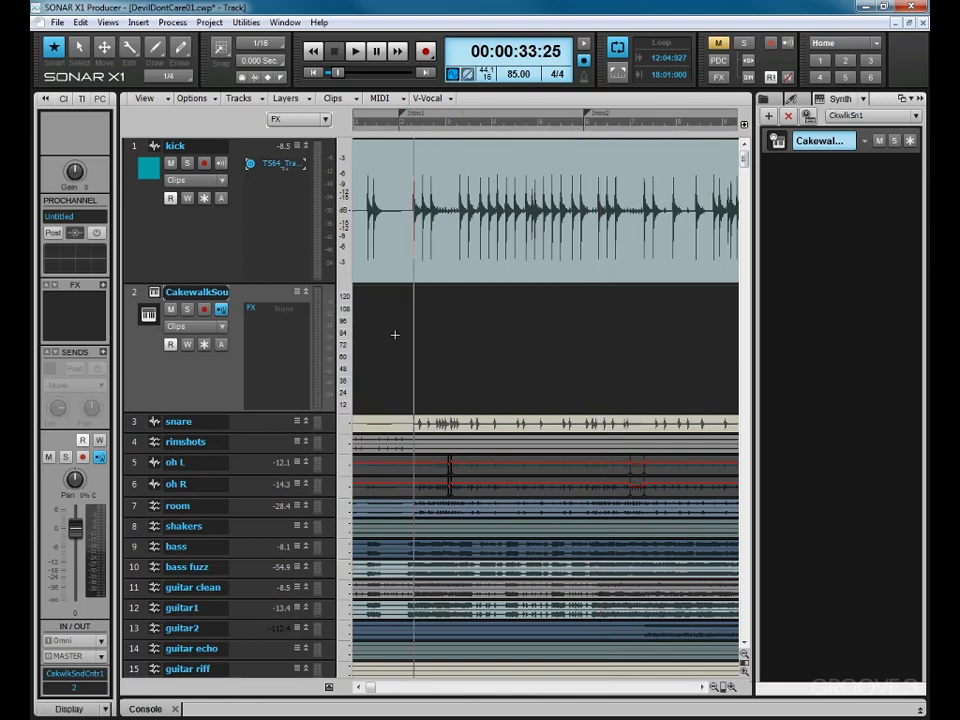
key(ctrl+Home)
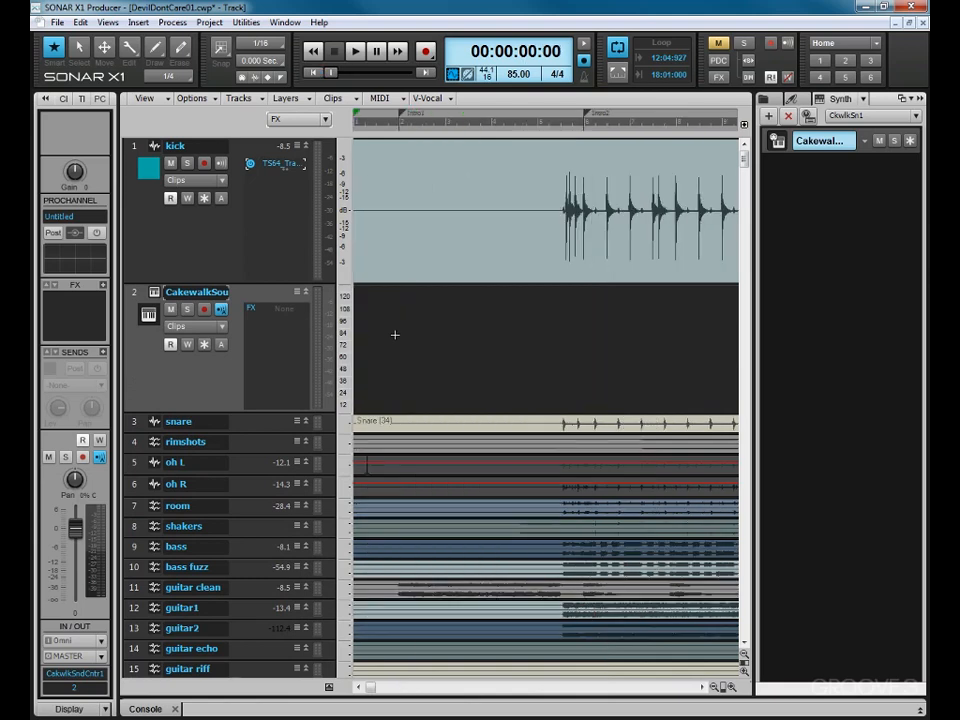
Switch the kick track's edit filter from Clips to Audio Transients
click(222, 249)
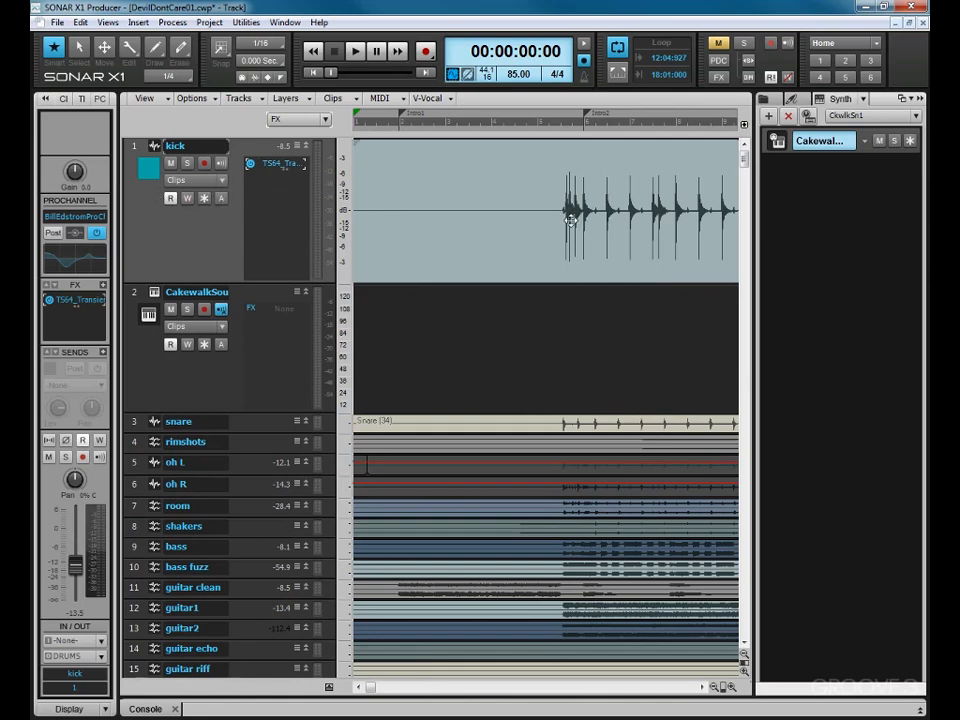
click(224, 184)
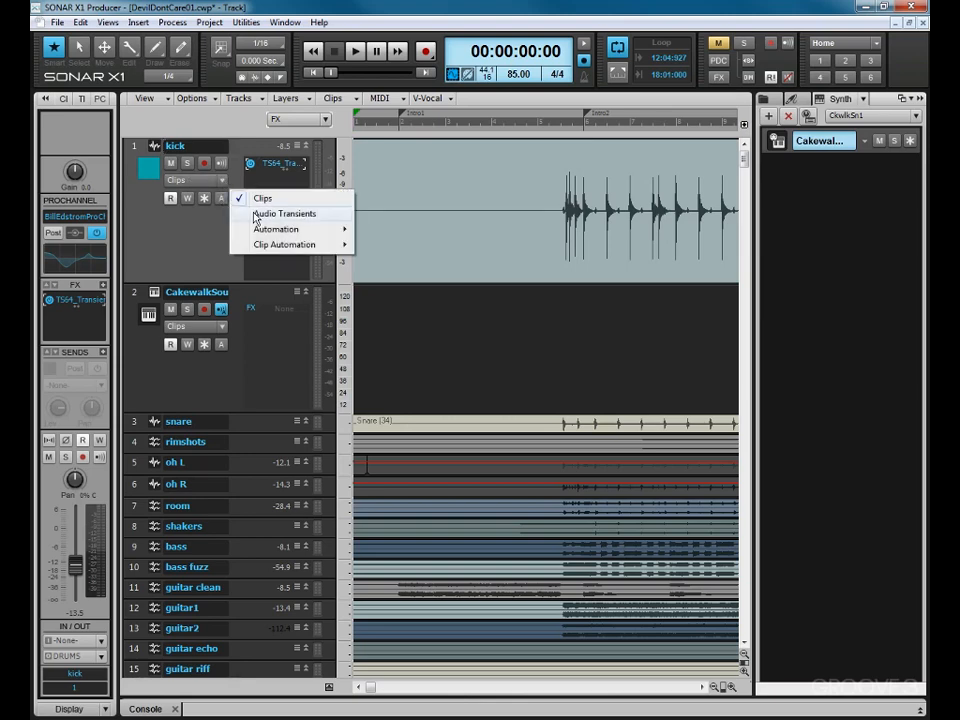
click(256, 213)
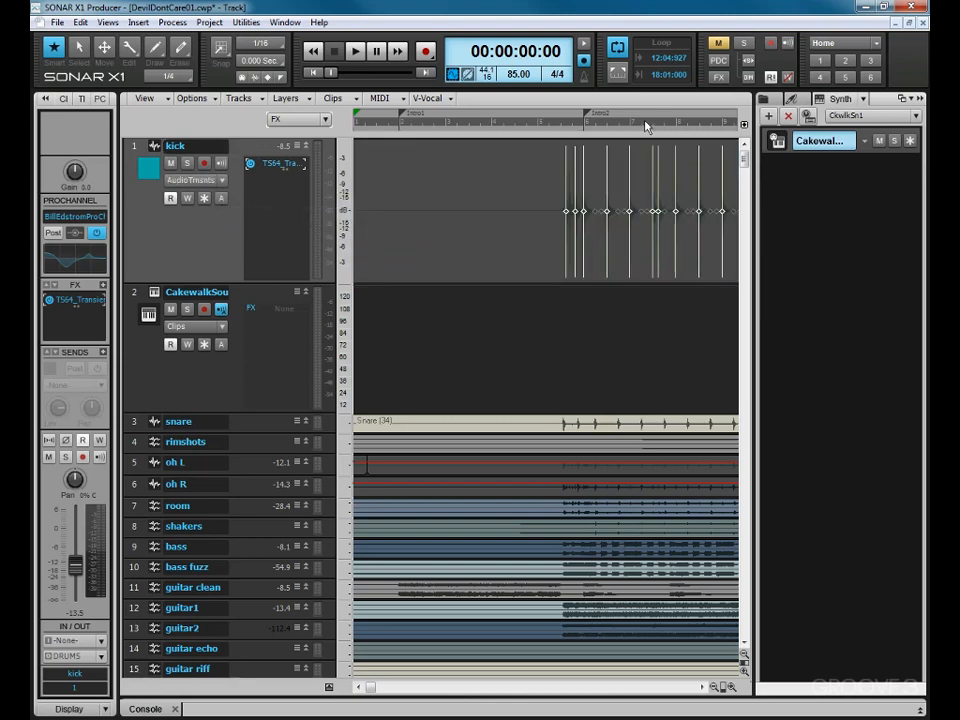
Inspect the kick transients up close around measure 25, hiding the Browser and Inspector to widen the track view
click(643, 125)
scroll(644, 127, up, 5)
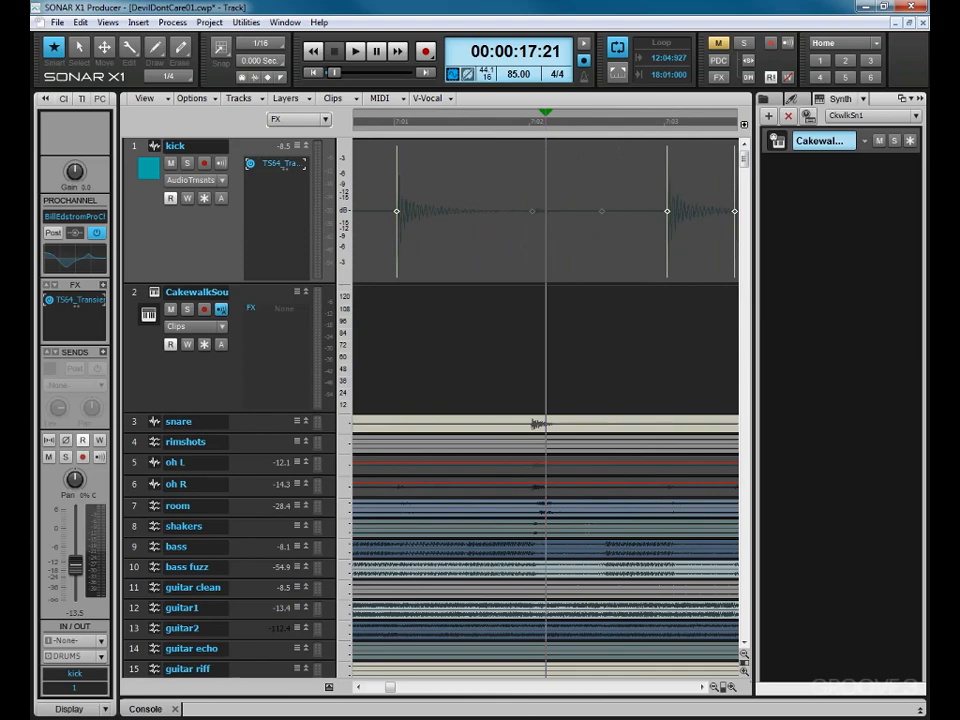
drag(390, 687, 448, 696)
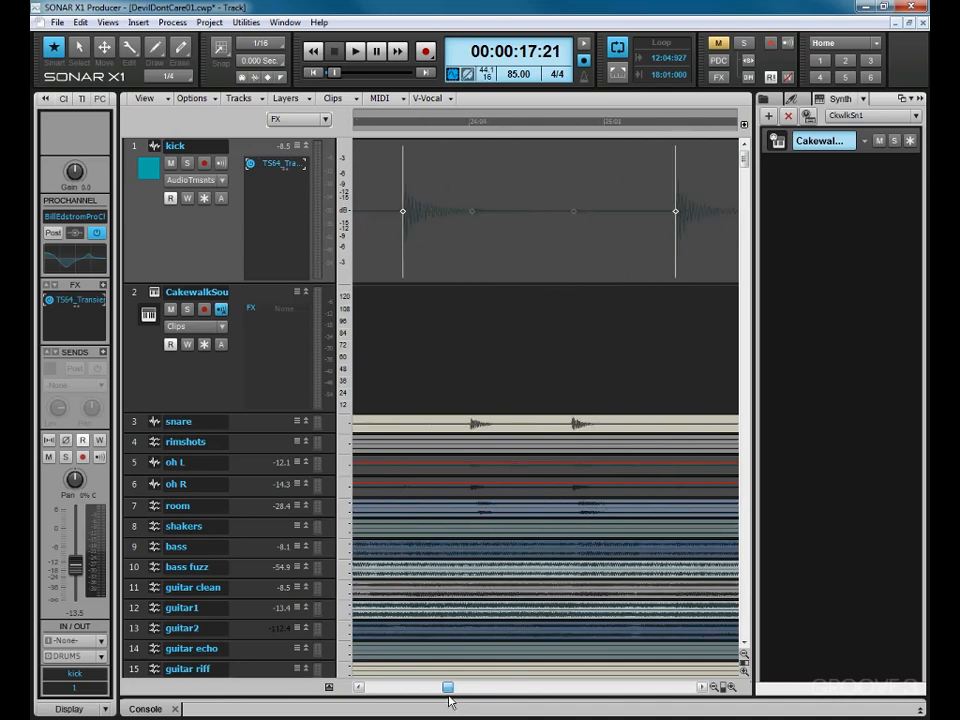
click(547, 119)
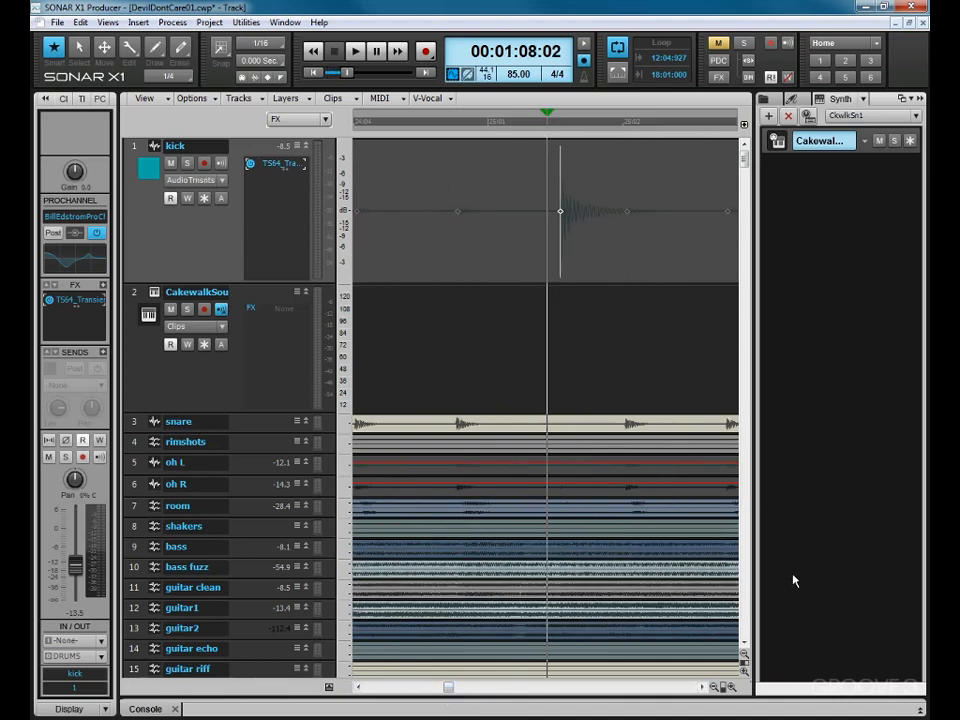
key(b)
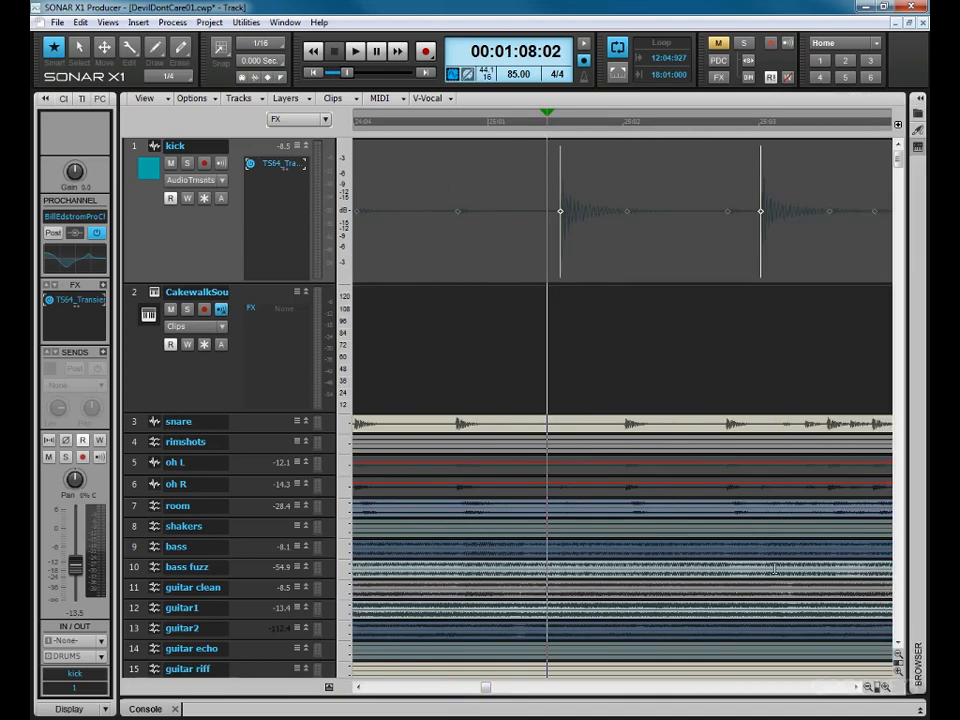
key(i)
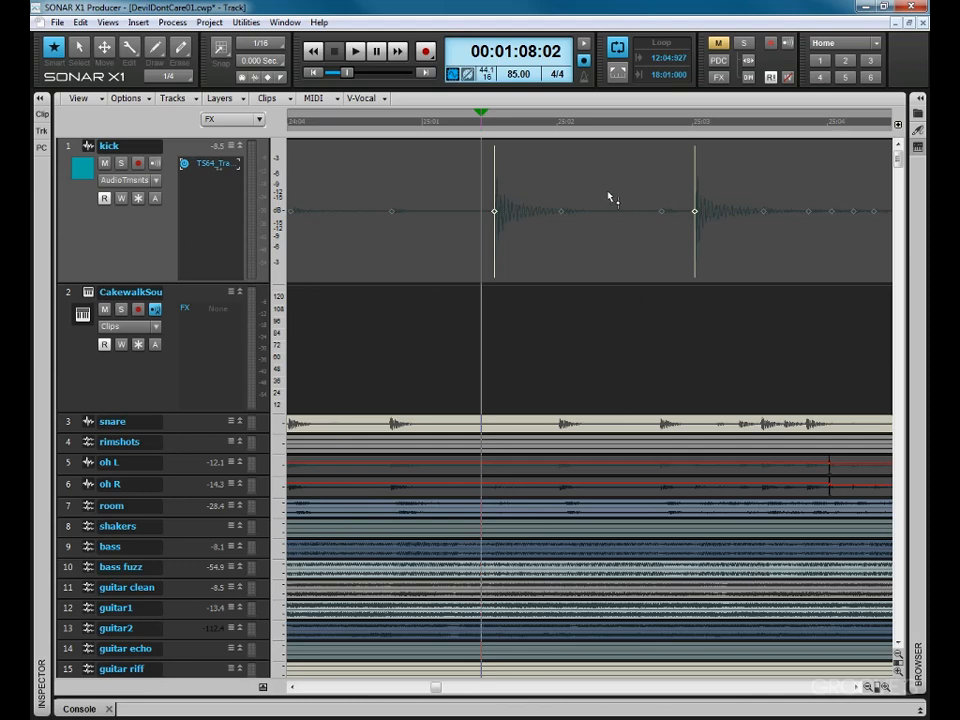
Examine the kick's transient markers from measure 25 onward, including the closely spaced markers in measure 27
scroll(608, 196, down, 6)
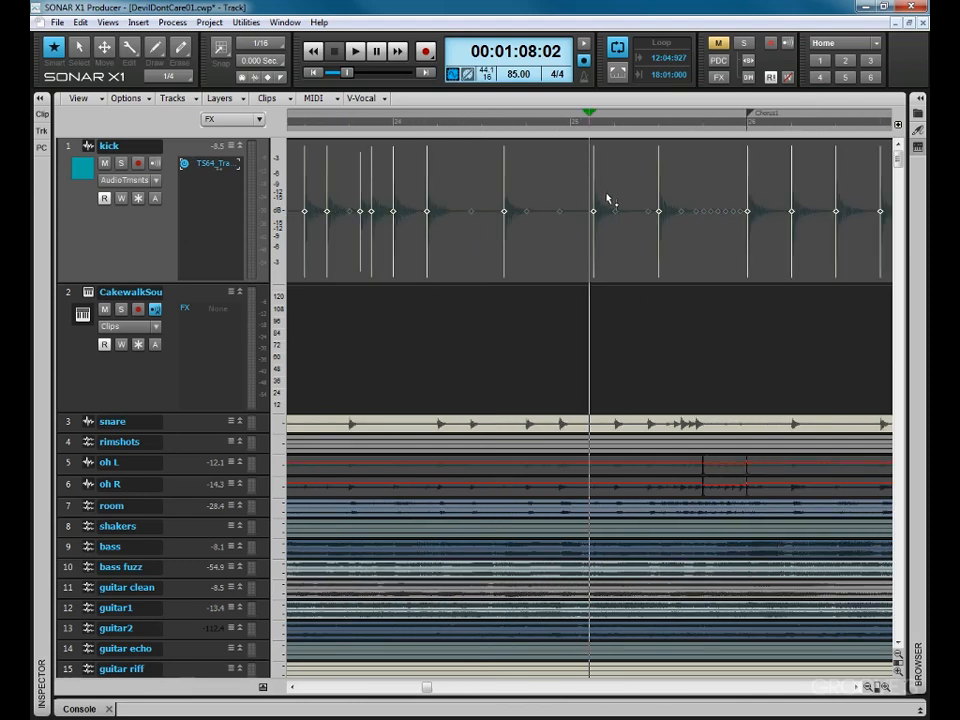
drag(425, 690, 442, 690)
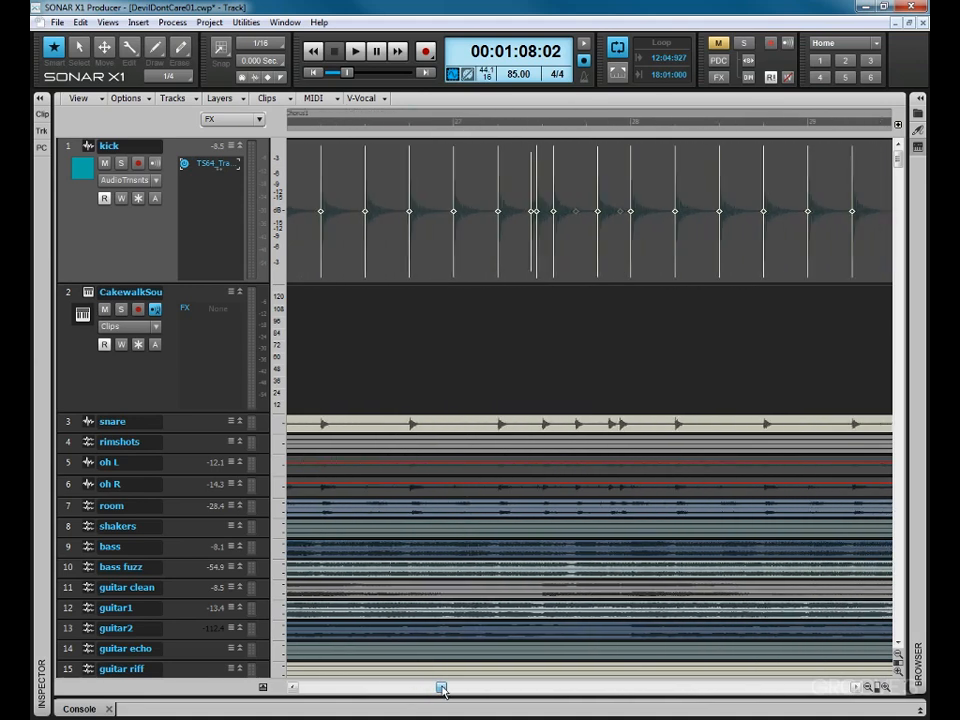
click(532, 127)
key(ctrl+Right)
key(ctrl+Right)
key(ctrl+Right)
key(ctrl+Right)
key(ctrl+Right)
key(ctrl+Right)
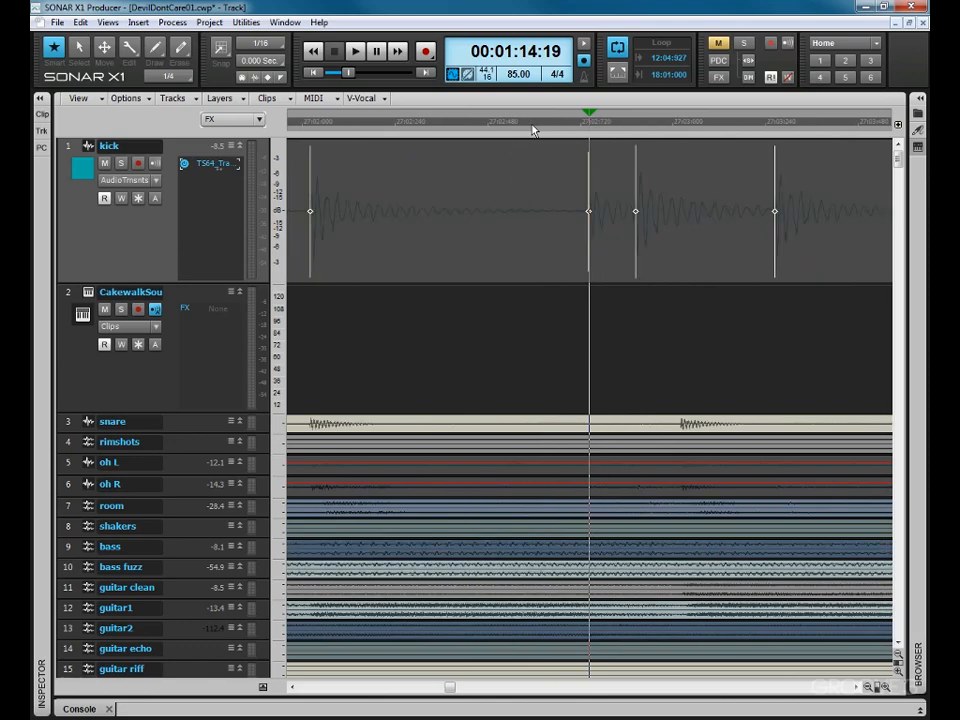
Play the section around measure 15 to check the kick hits against their transient markers, and return to the project start
click(388, 125)
key(space)
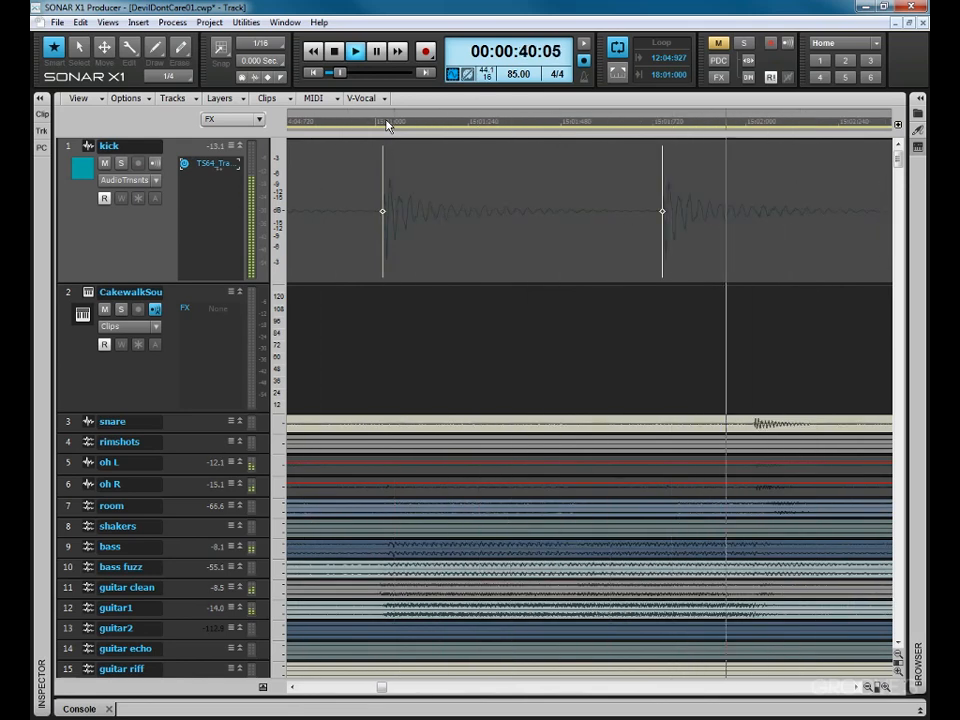
key(space)
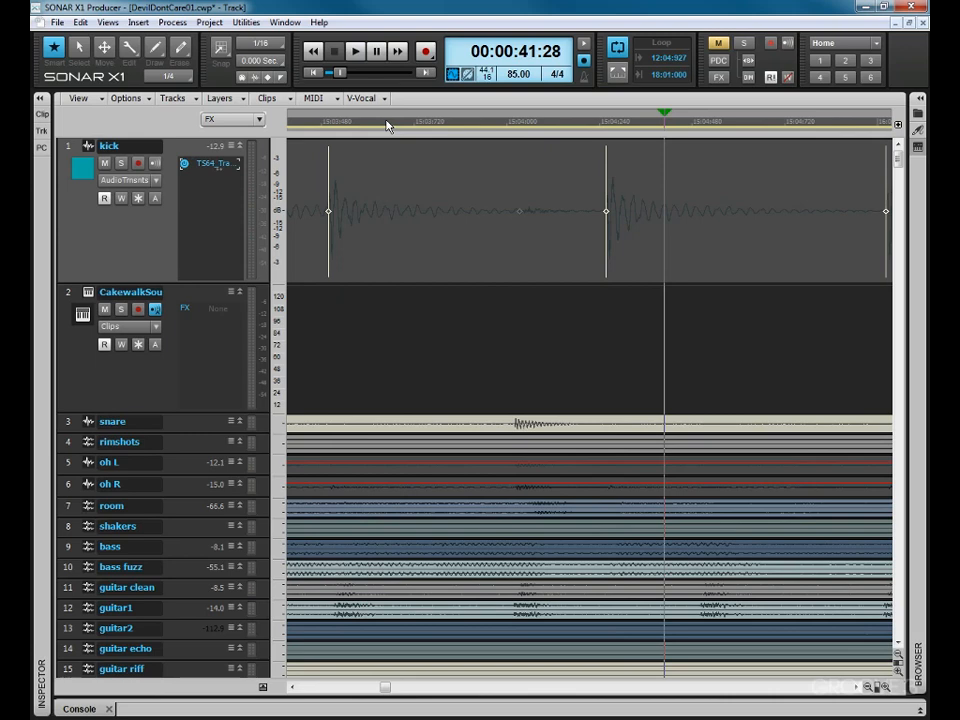
key(space)
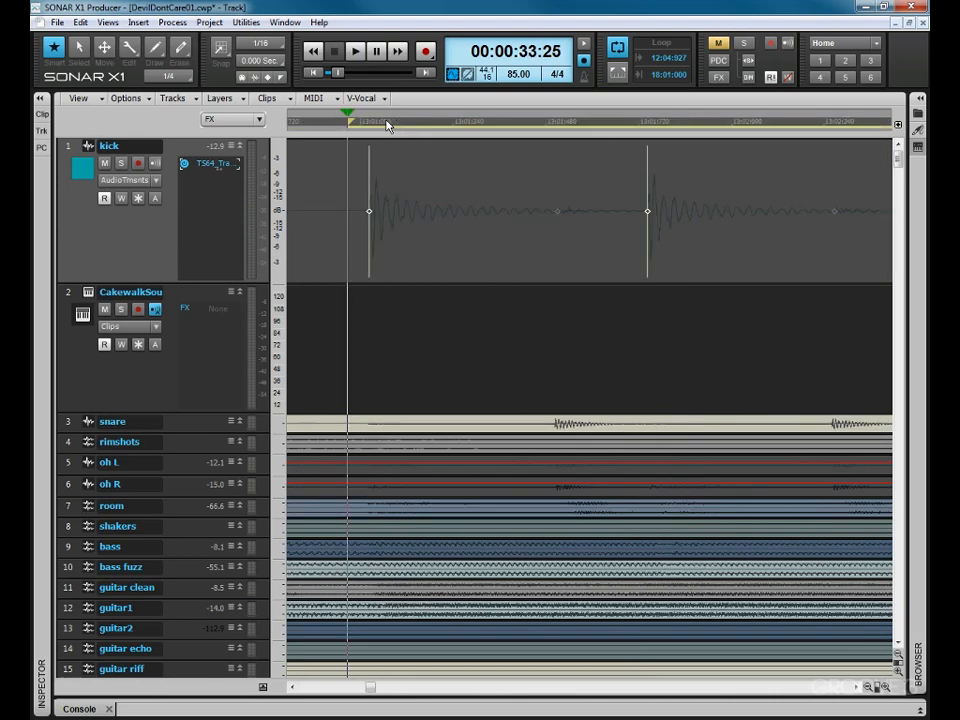
key(w)
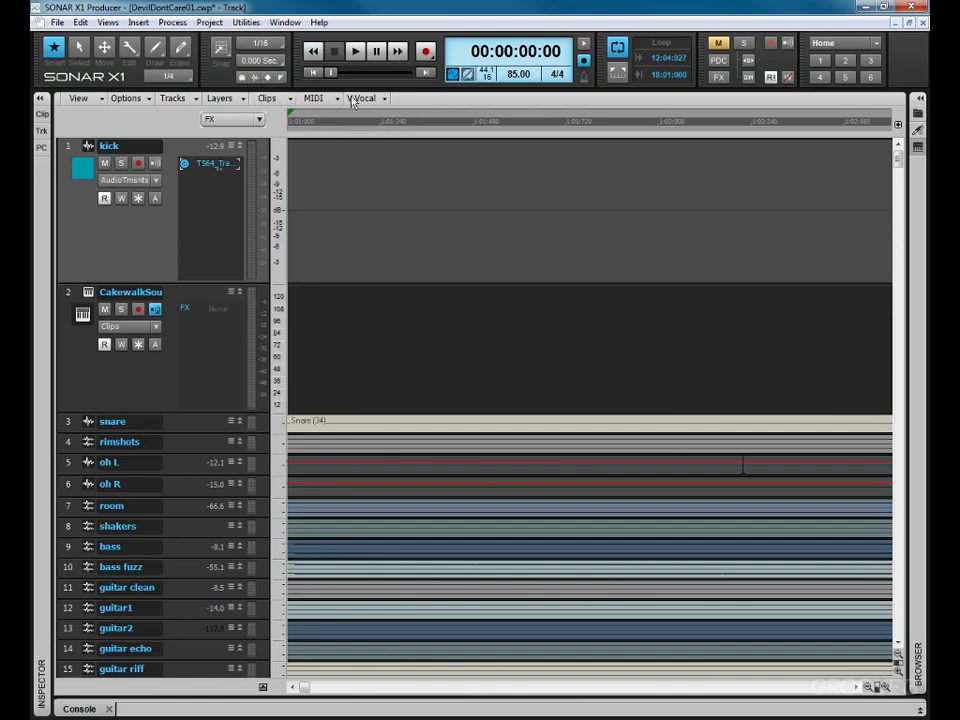
Select the kick clip and copy its audio transients as MIDI
drag(353, 110, 353, 108)
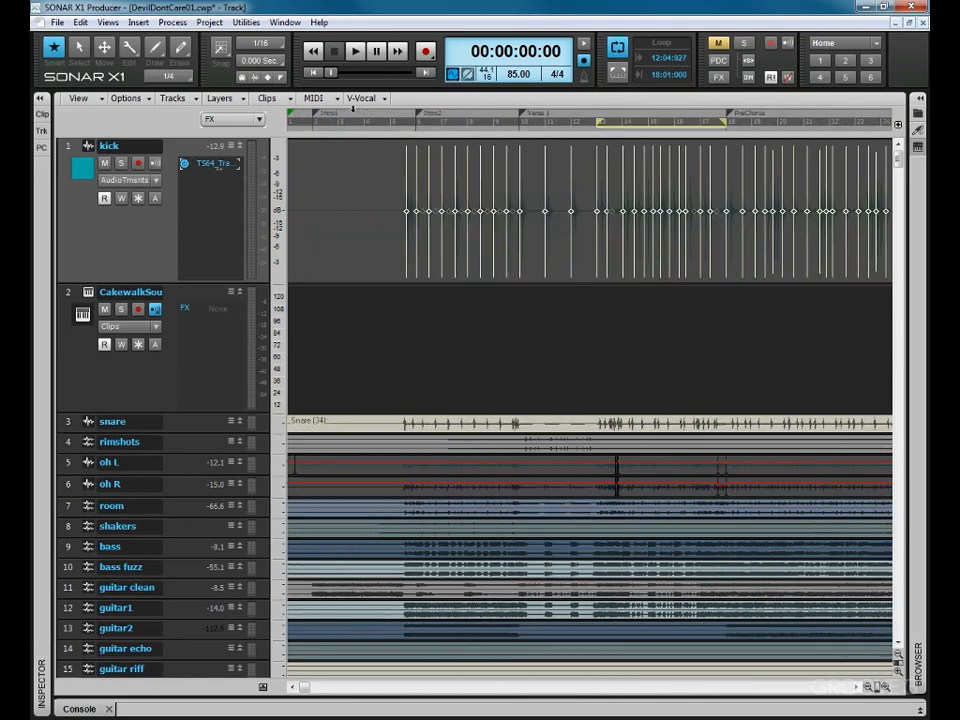
right_click(338, 252)
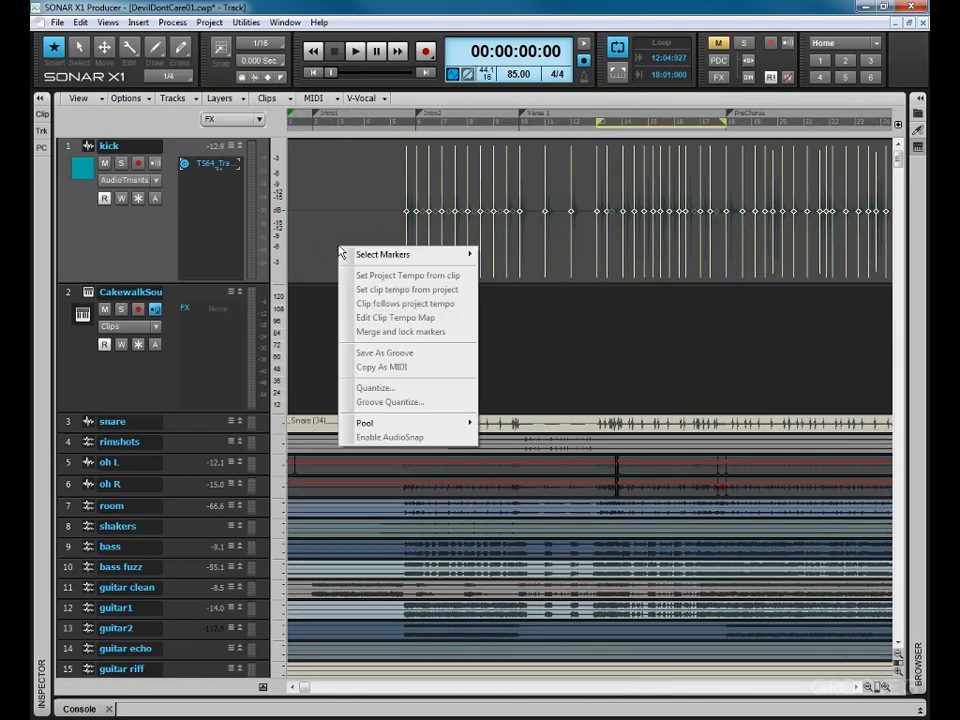
click(323, 251)
right_click(325, 255)
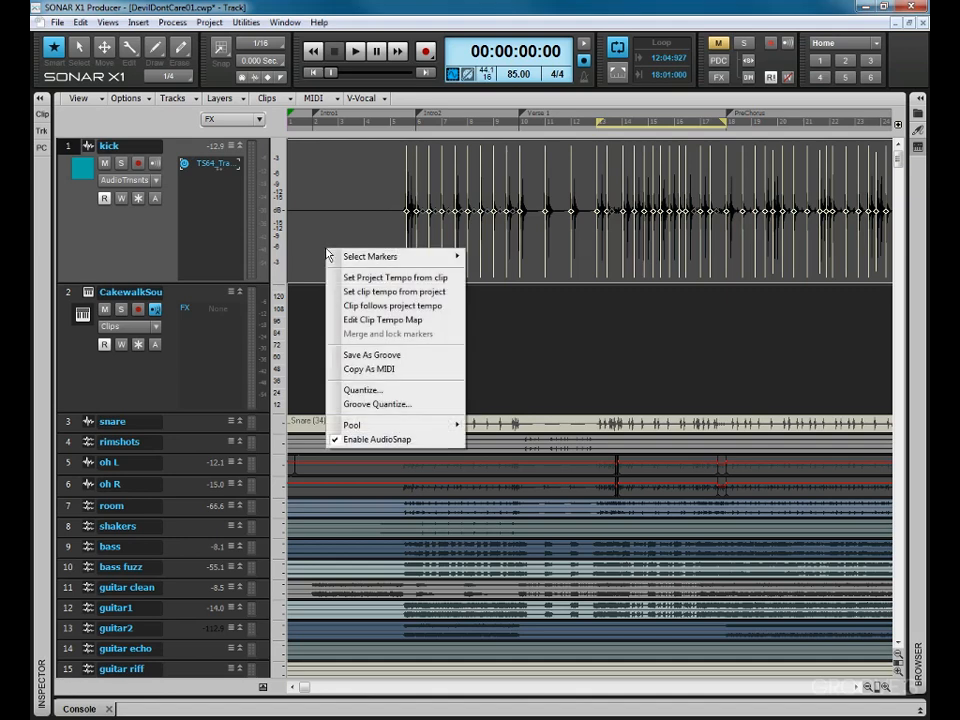
click(372, 370)
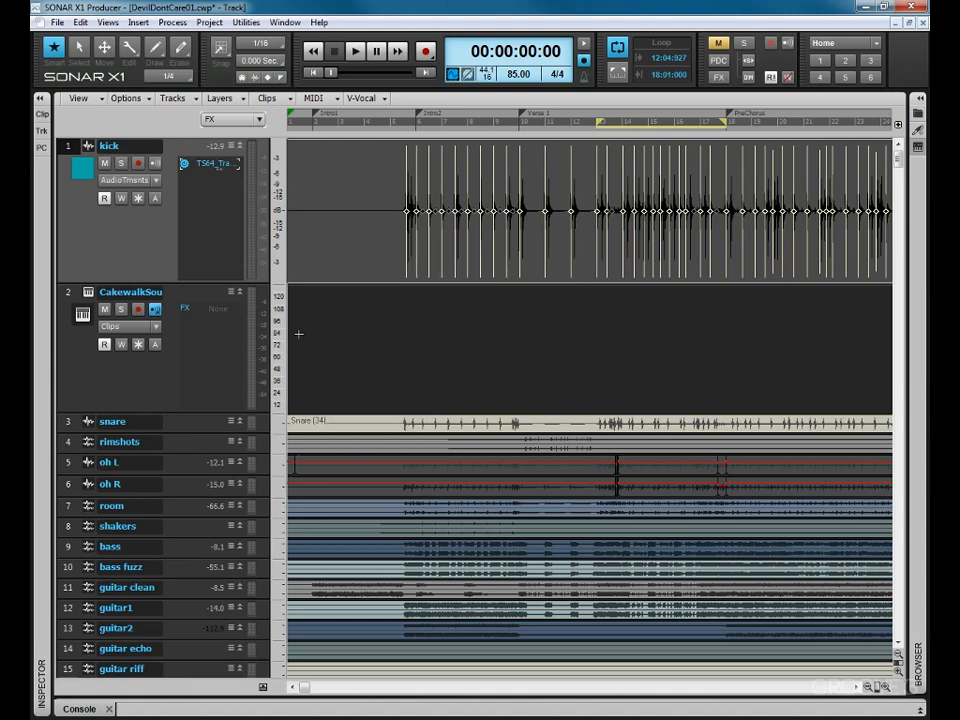
Paste the copied MIDI notes into the Cakewalk Sound Center track at the project start
click(165, 375)
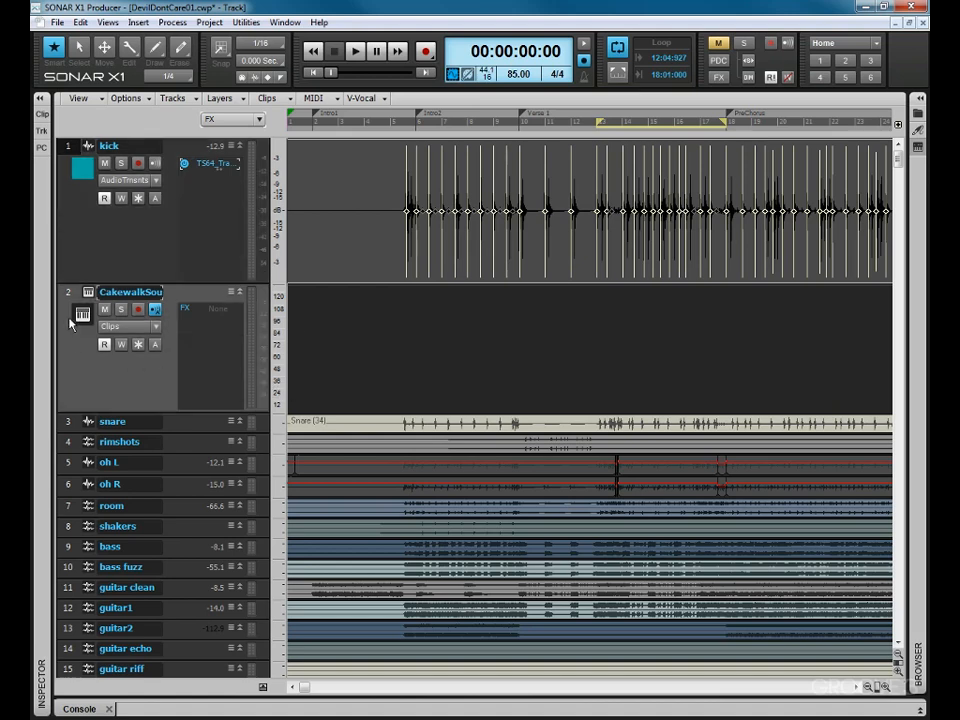
right_click(297, 345)
mouse_move(308, 357)
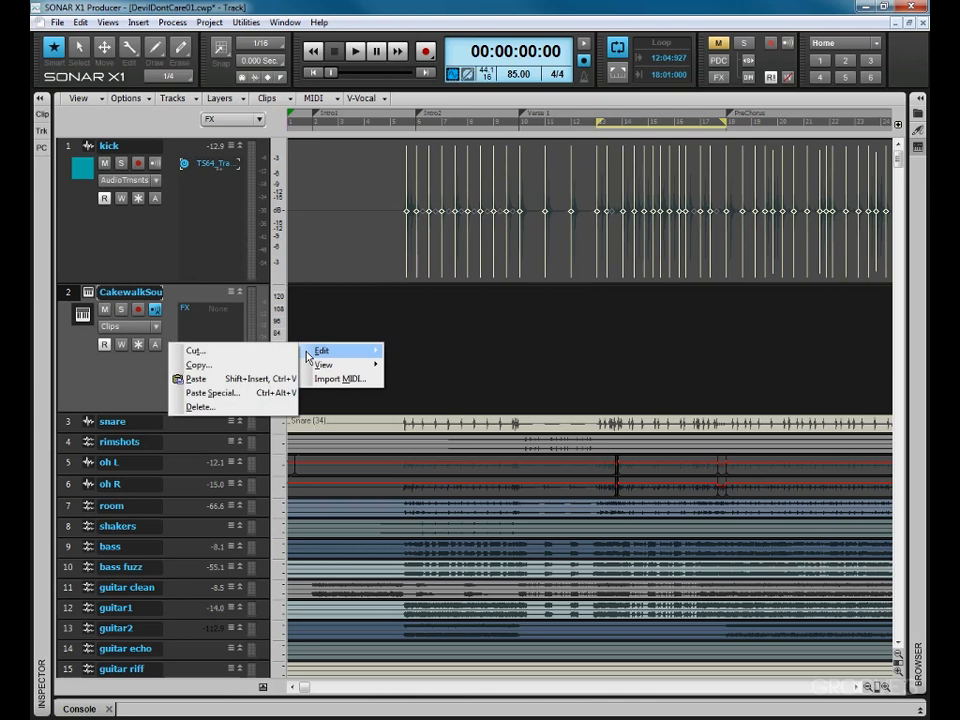
click(223, 377)
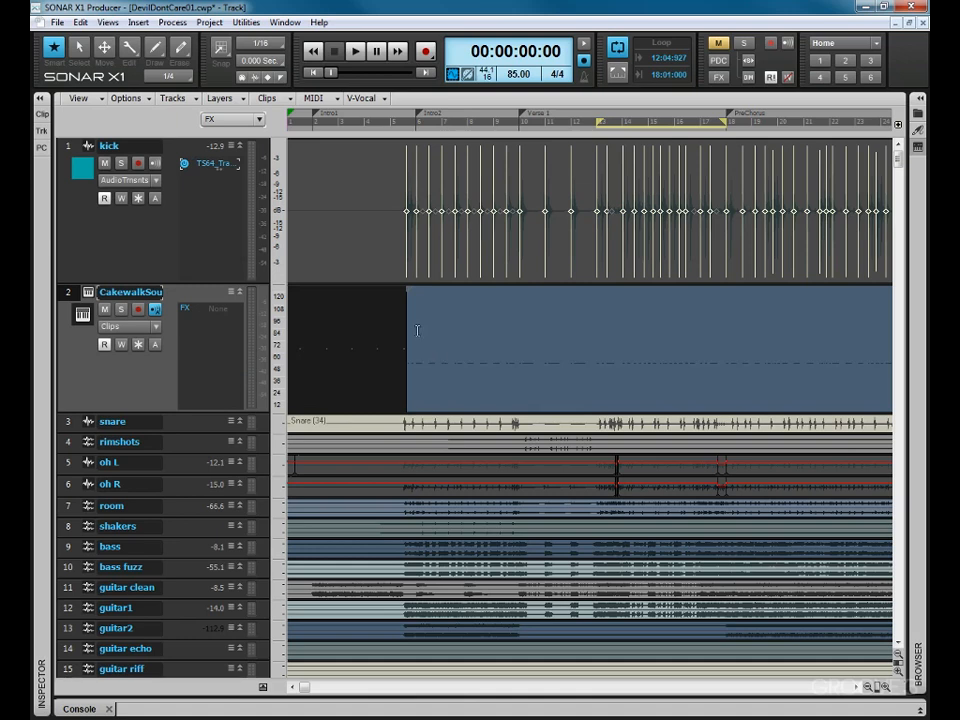
Solo the Cakewalk Sound Center track and play the pasted MIDI from the Intro2 section
click(120, 311)
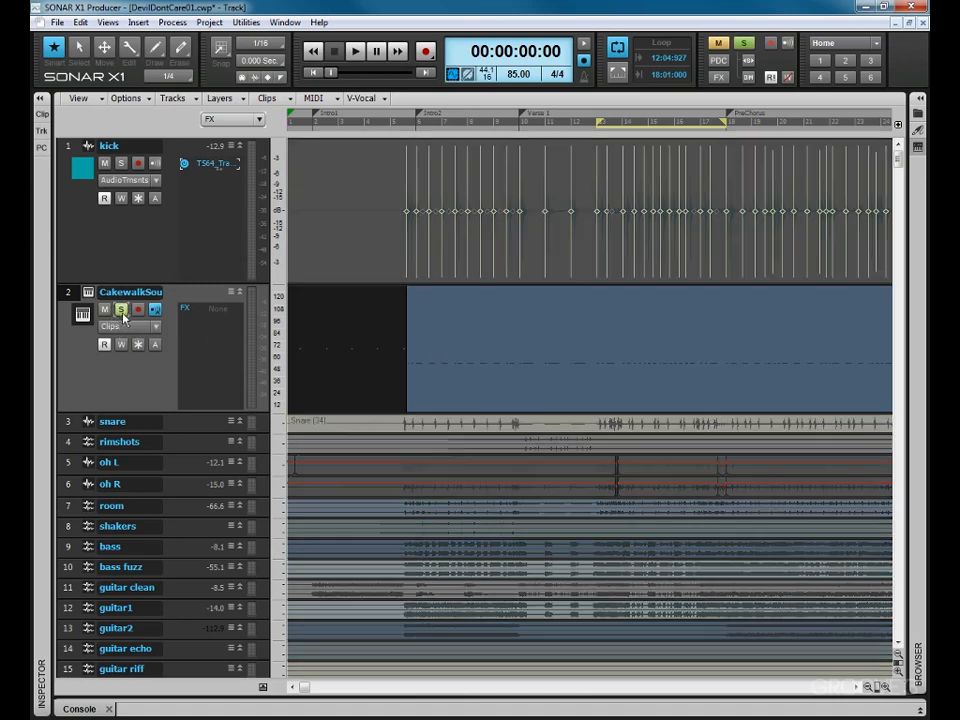
click(428, 122)
key(space)
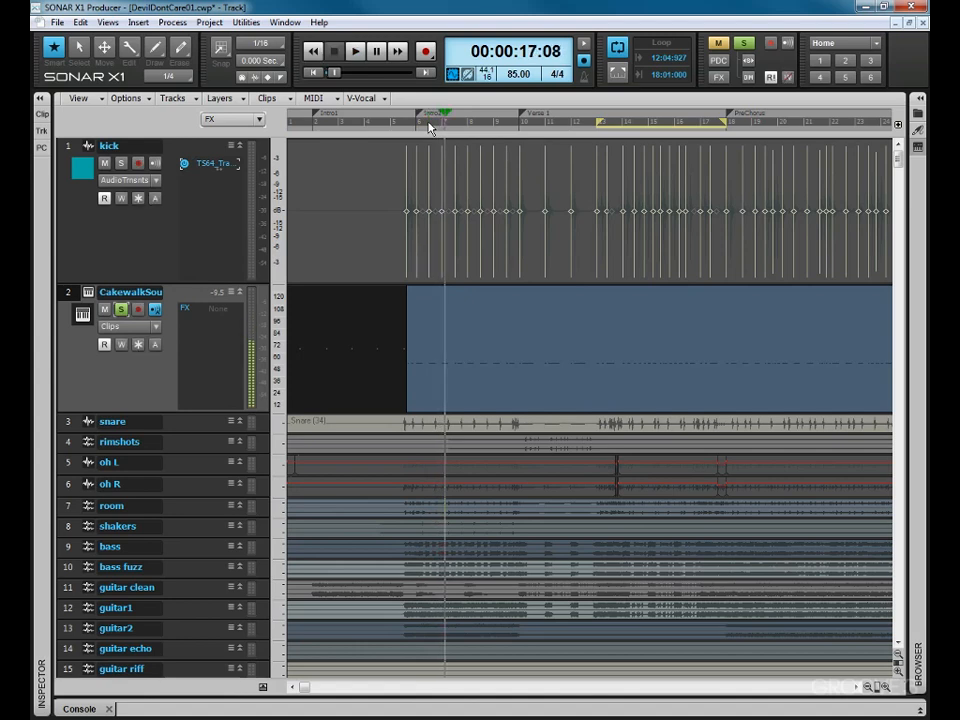
Show the Browser again and open the Cakewalk Sound Center synth window
key(b)
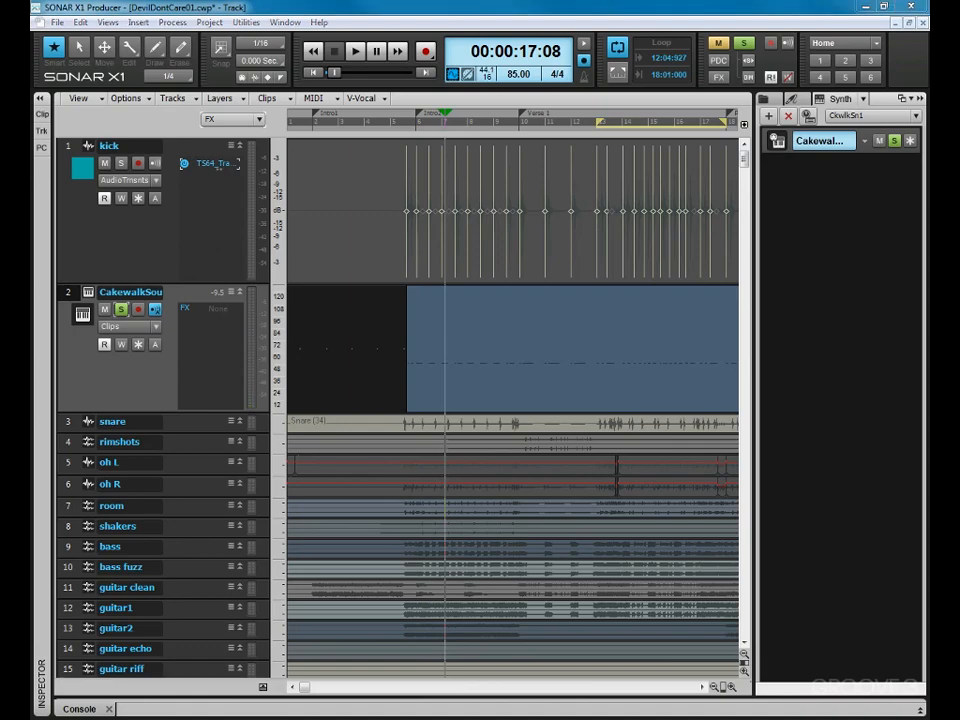
drag(32, 300, 580, 161)
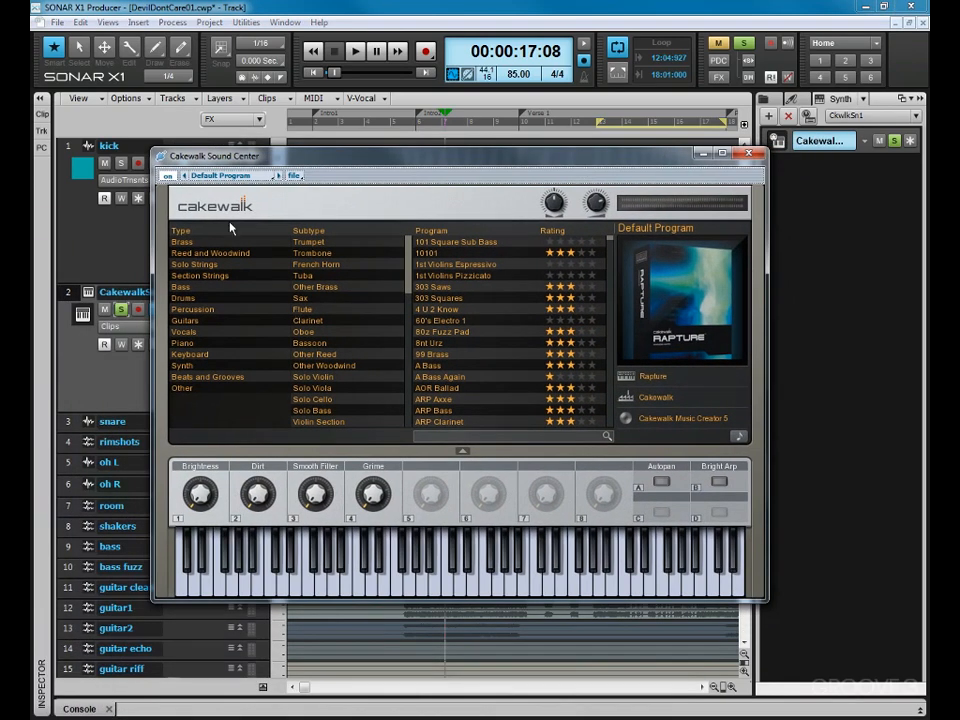
Load the Acoustic Kicks and Snares program from the Acoustic Drums subtype in Cakewalk Sound Center
click(196, 299)
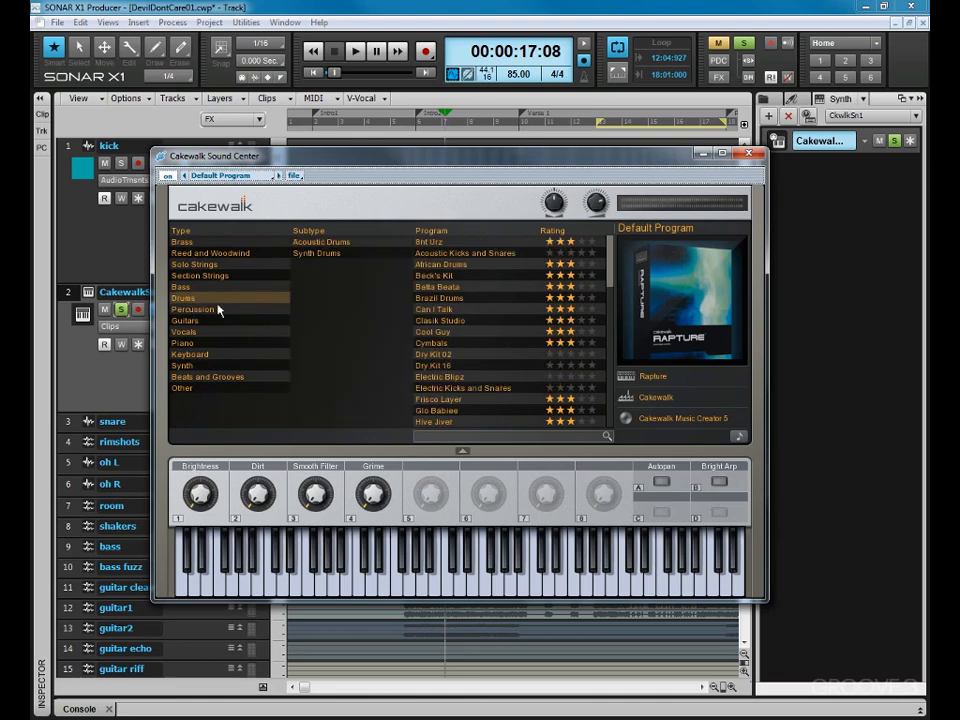
click(321, 242)
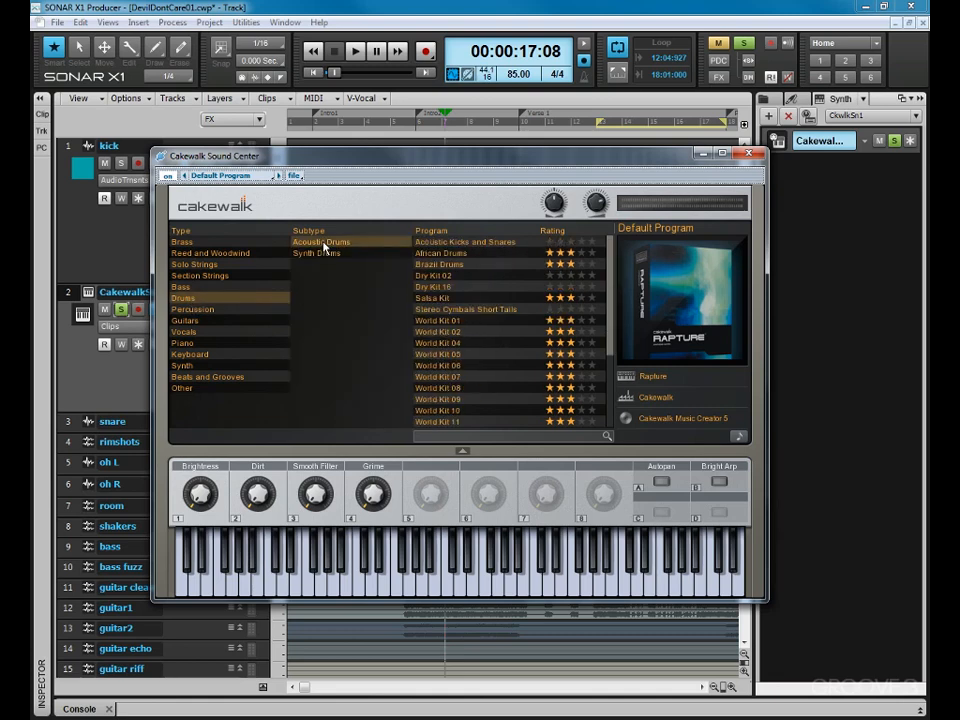
click(480, 244)
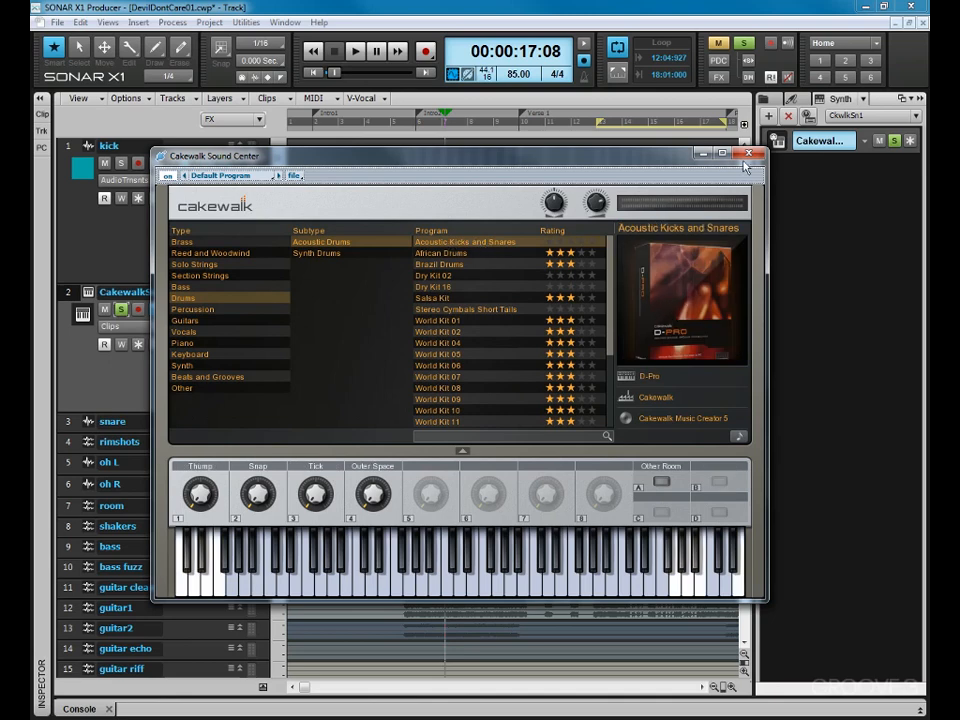
Audition several kick sounds on the synth's virtual keyboard and close the Cakewalk Sound Center window
click(358, 561)
click(297, 563)
click(343, 564)
click(748, 154)
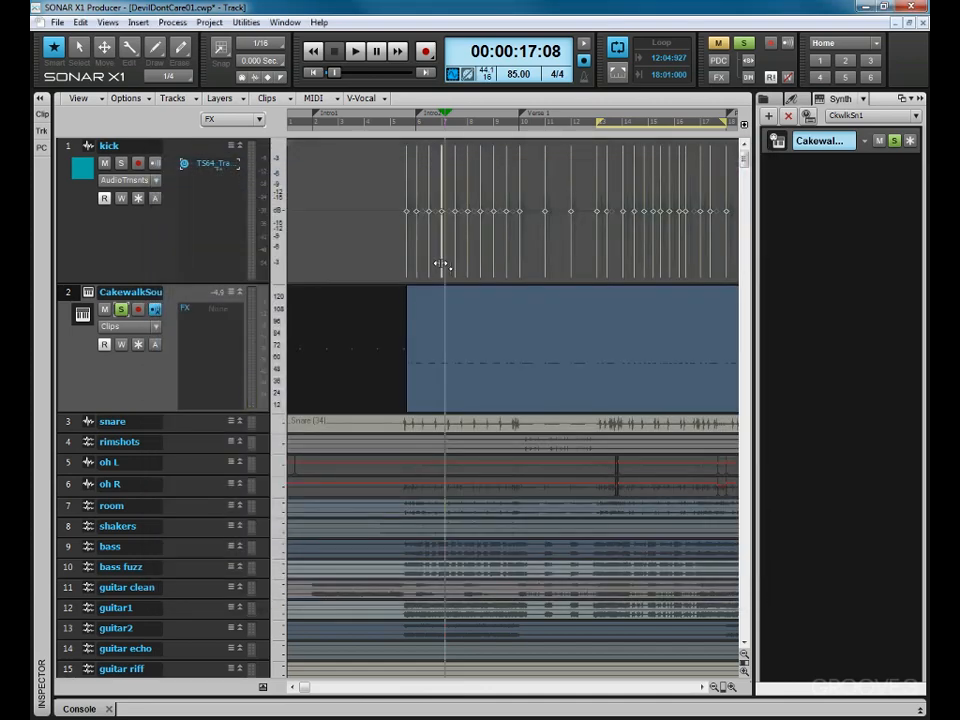
Open the pasted MIDI clip in the Piano Roll, move all its notes down to the first black key below C 4, and play the result
click(436, 320)
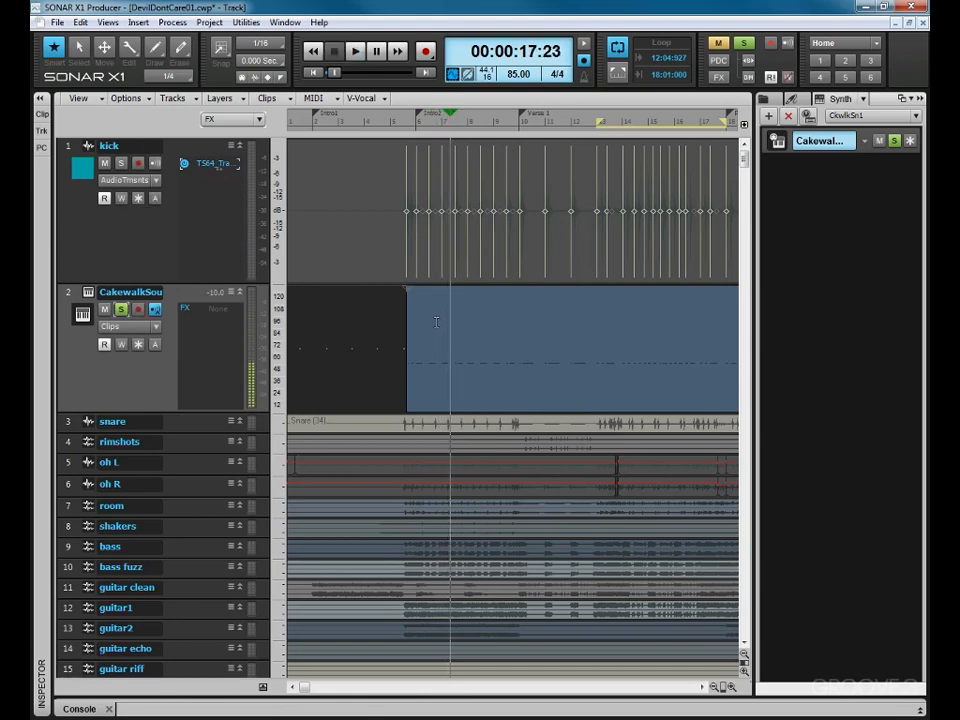
double_click(436, 390)
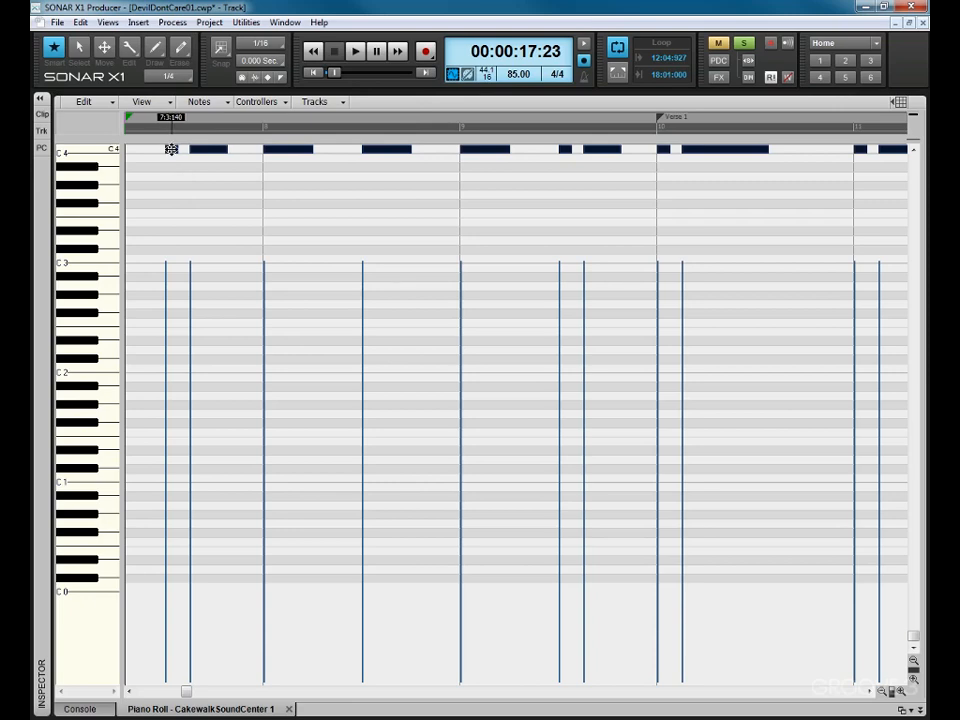
key(ctrl+a)
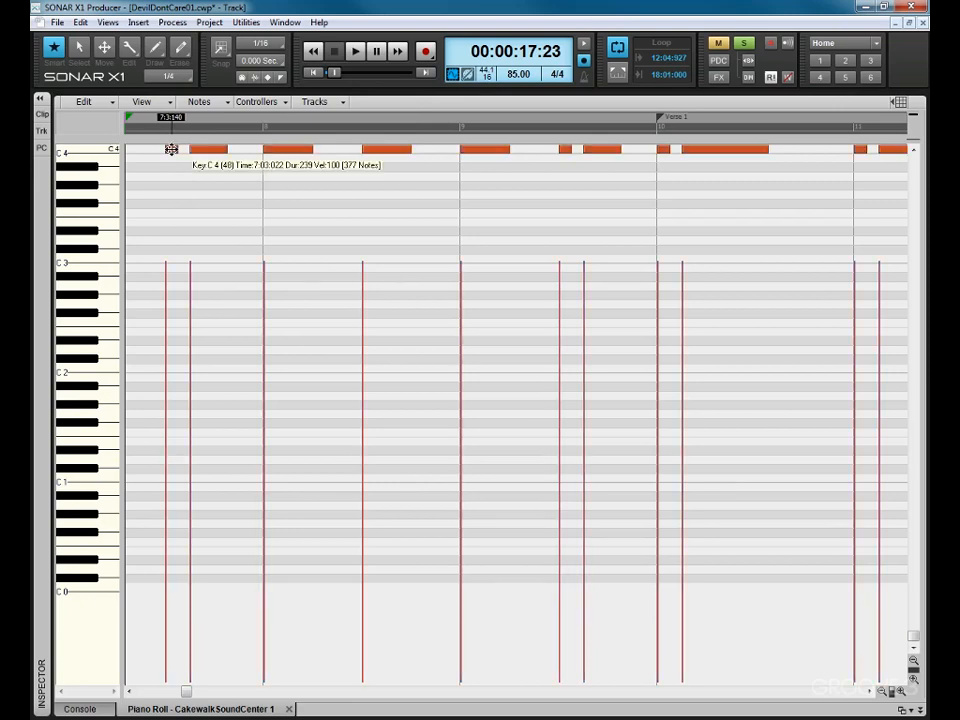
drag(171, 149, 171, 167)
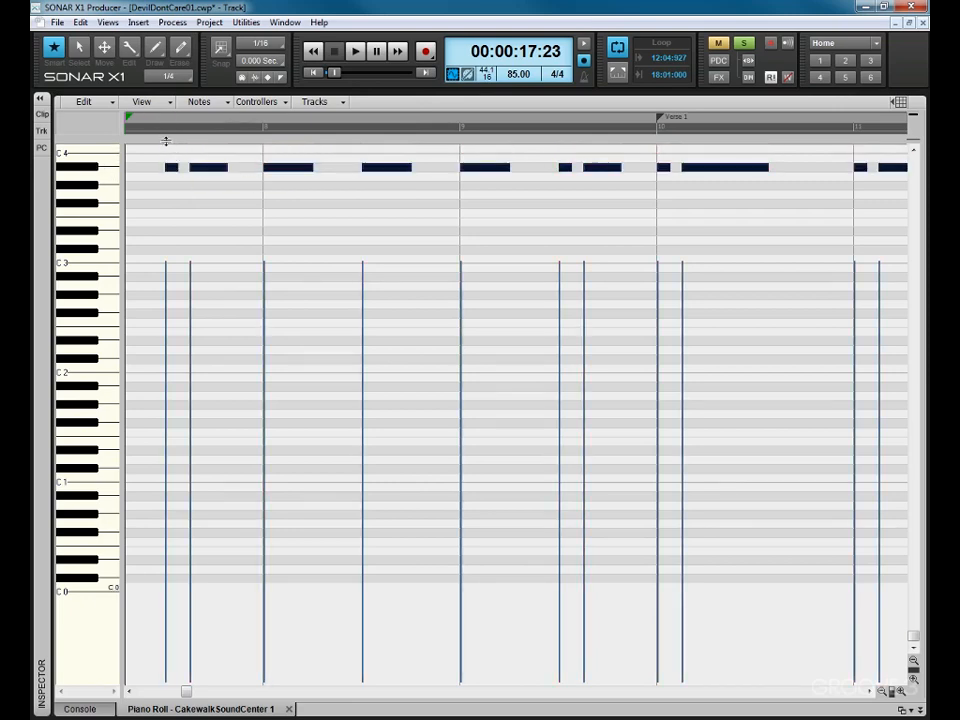
key(space)
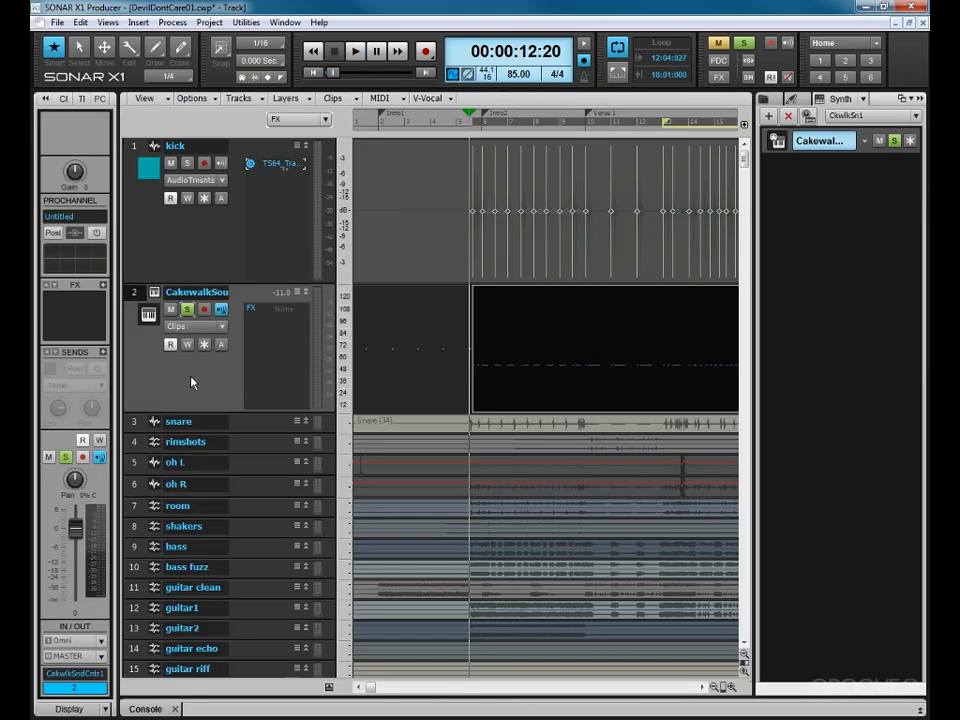
Unsolo the Cakewalk Sound Center track and set its volume to about -2.7 dB while playing the full mix
click(187, 311)
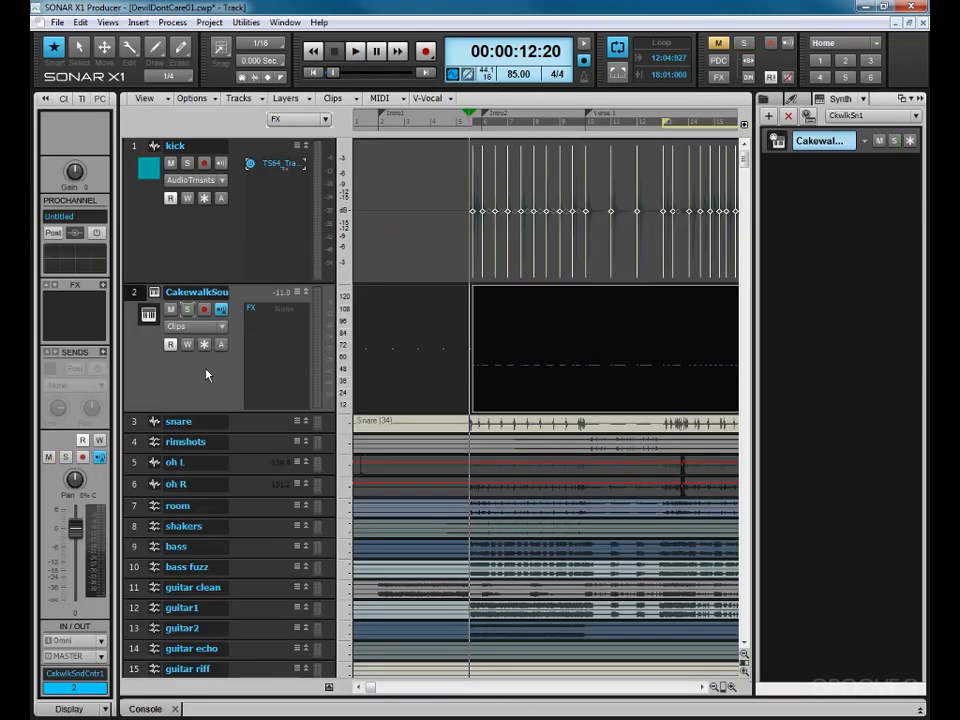
key(space)
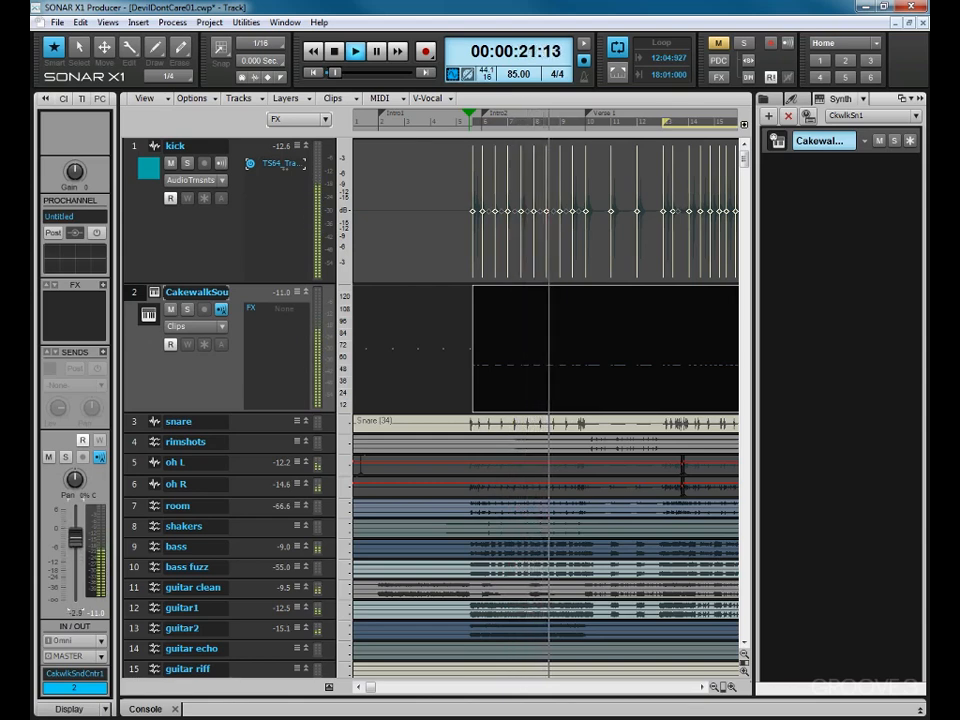
key(space)
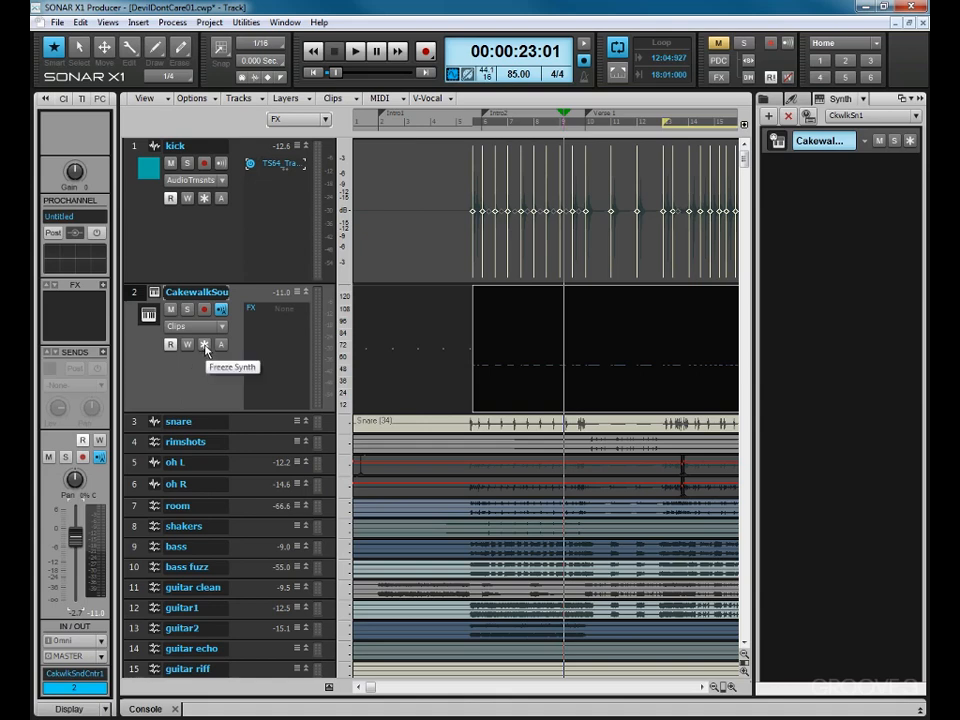
Freeze the Cakewalk Sound Center synth and clone the kick track once as track 2, without its events or effects
click(205, 345)
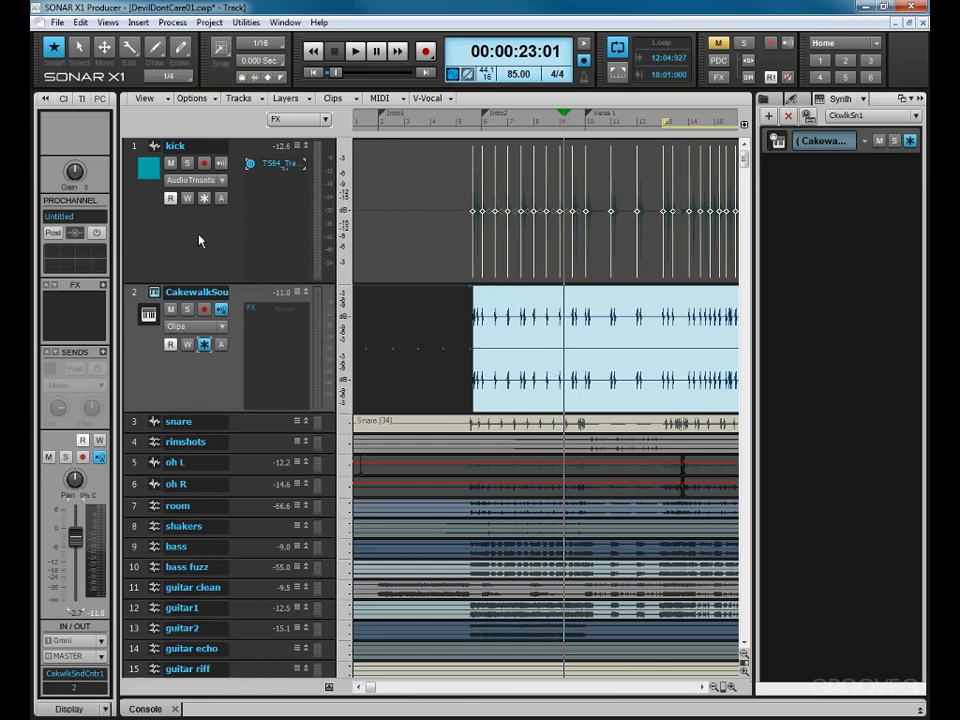
right_click(199, 240)
click(225, 369)
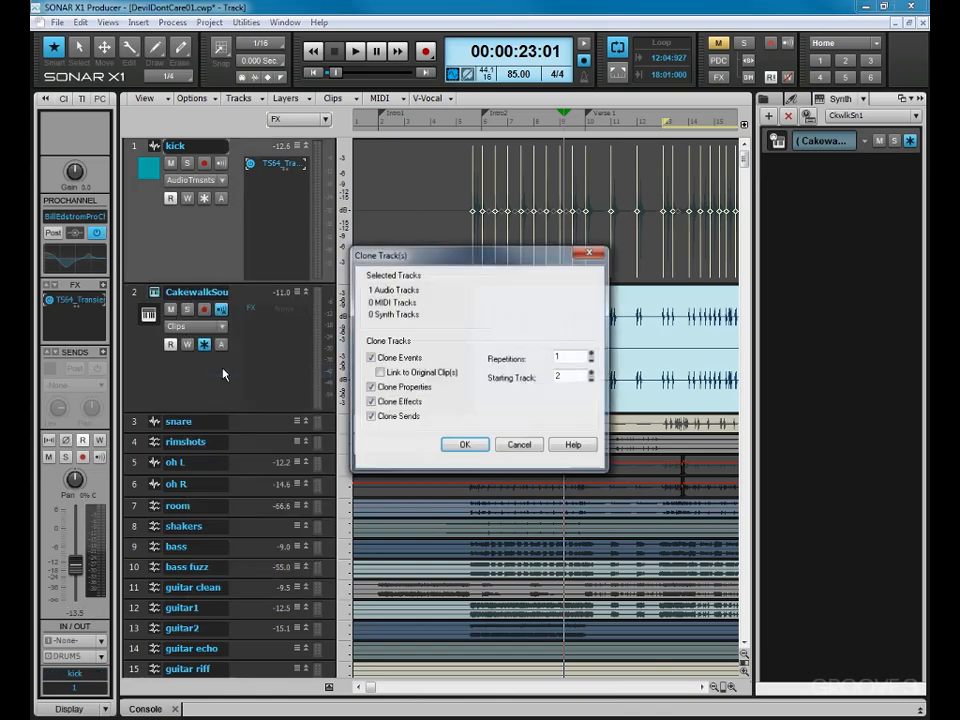
click(371, 358)
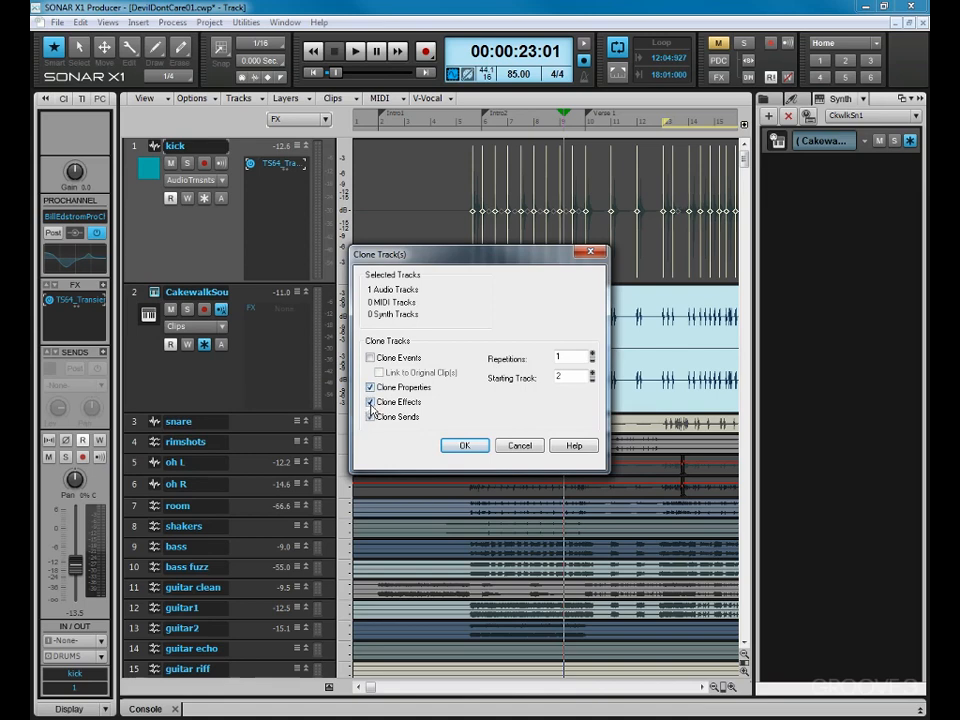
click(371, 402)
click(465, 446)
Rename the cloned track 2 as "kick Sample 1"
drag(234, 302, 234, 333)
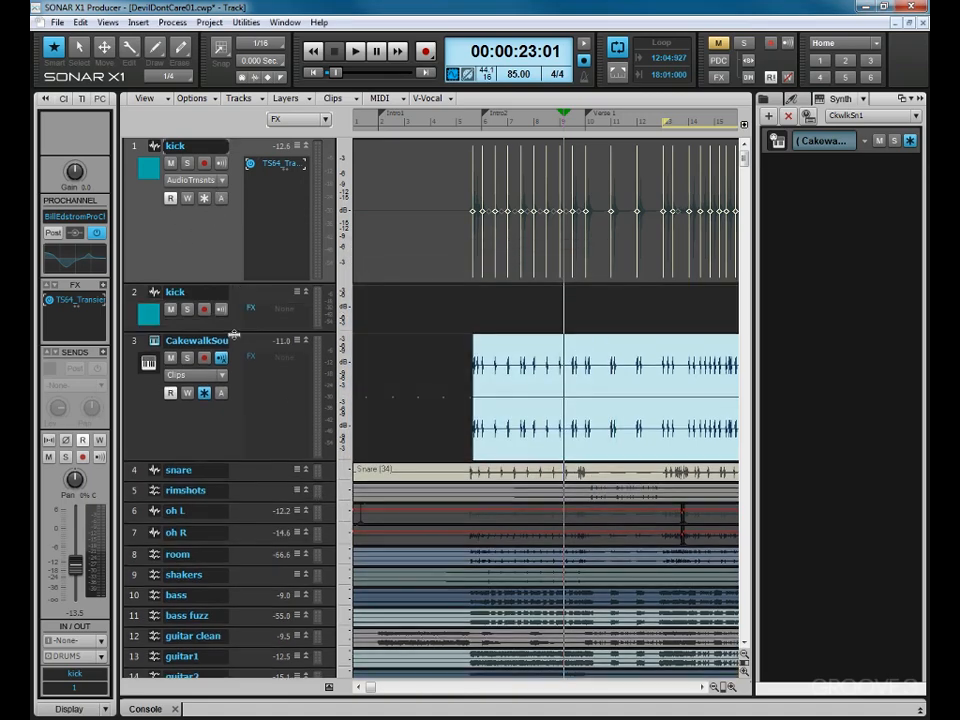
double_click(208, 291)
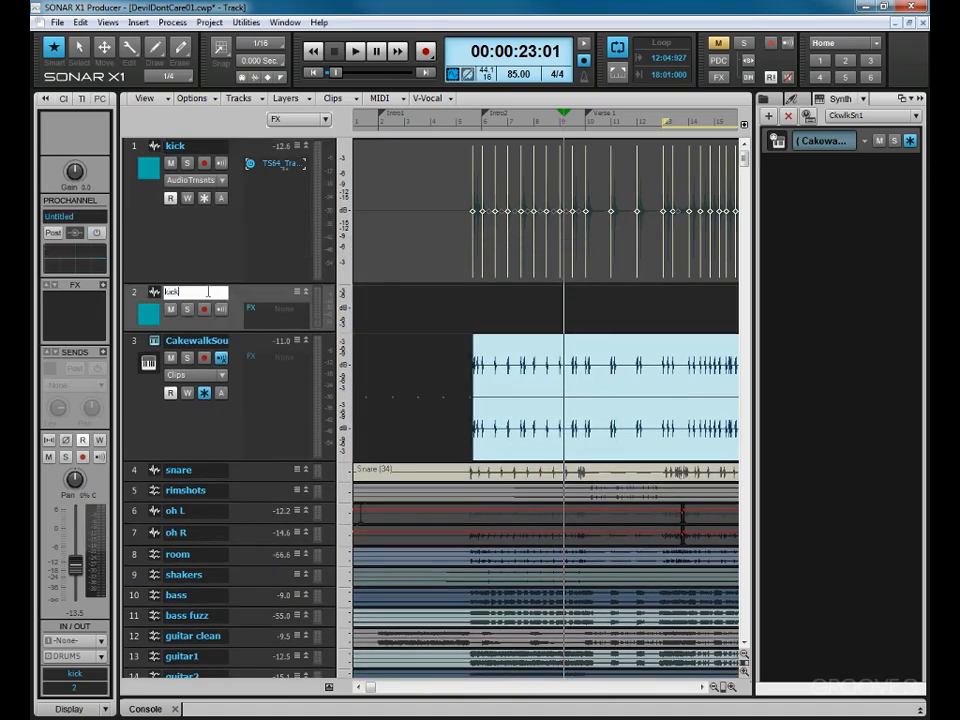
text(Sample 1)
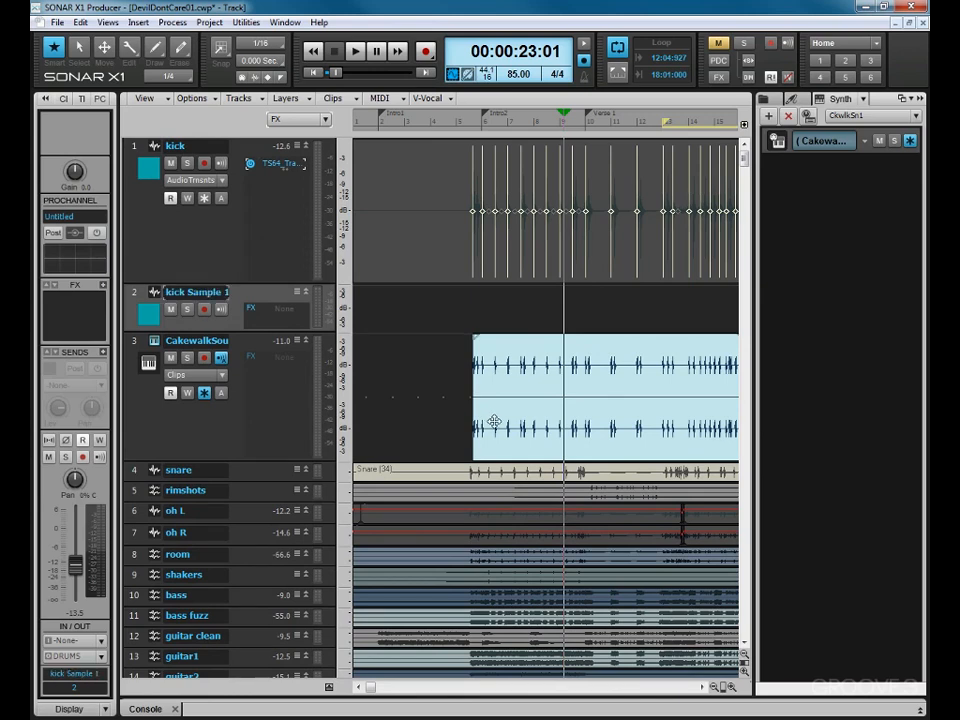
Move the frozen audio clip from the Cakewalk Sound Center track to the kick Sample 1 track and convert it to mono
drag(491, 422, 497, 317)
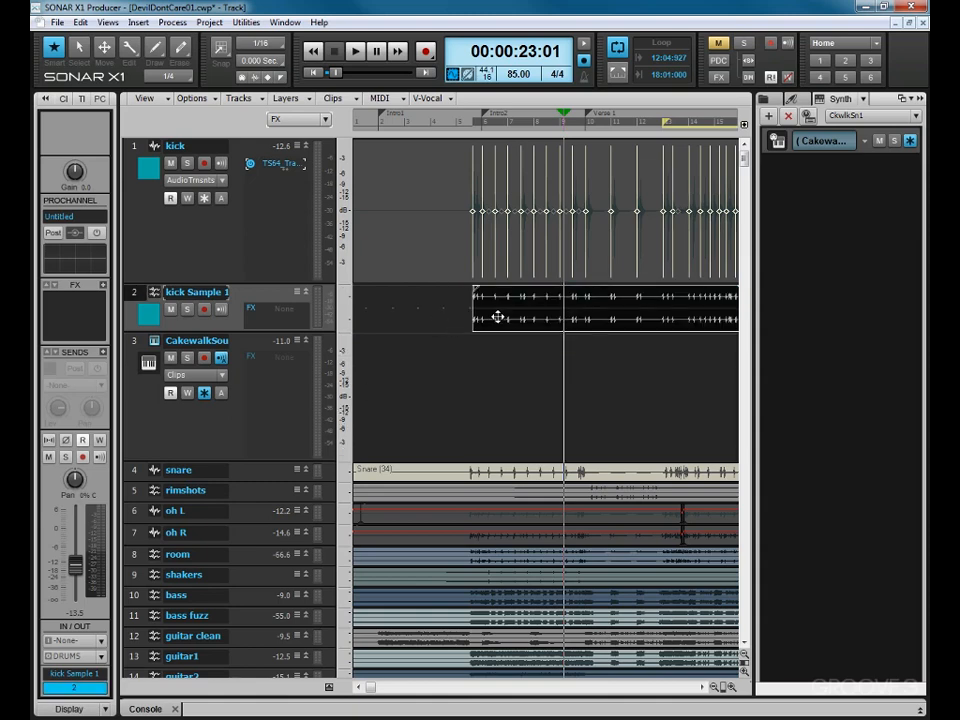
drag(326, 331, 326, 400)
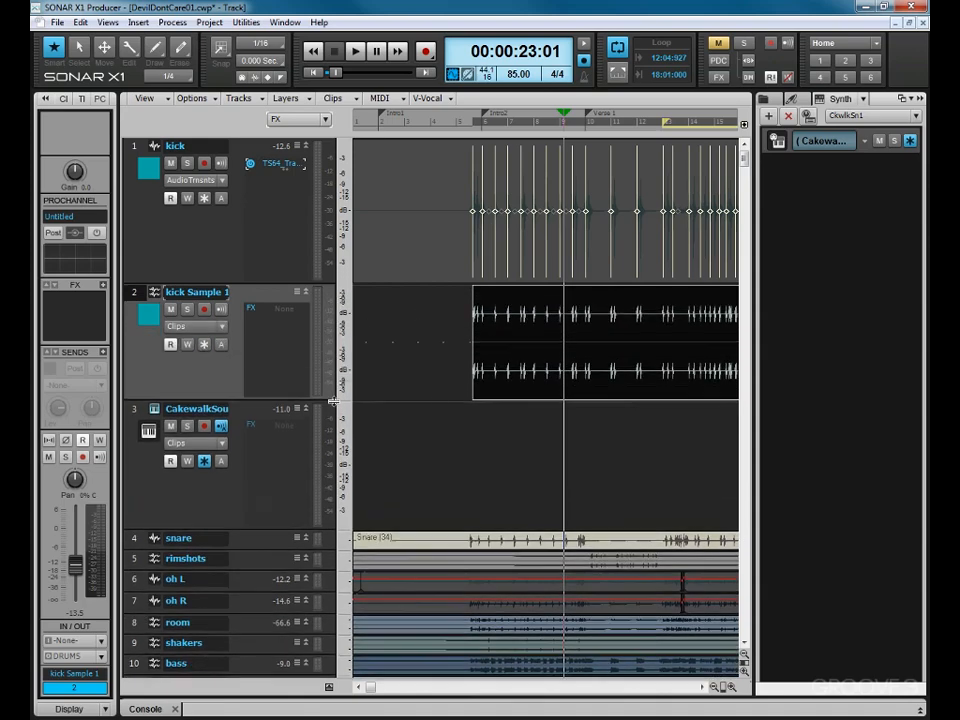
right_click(509, 356)
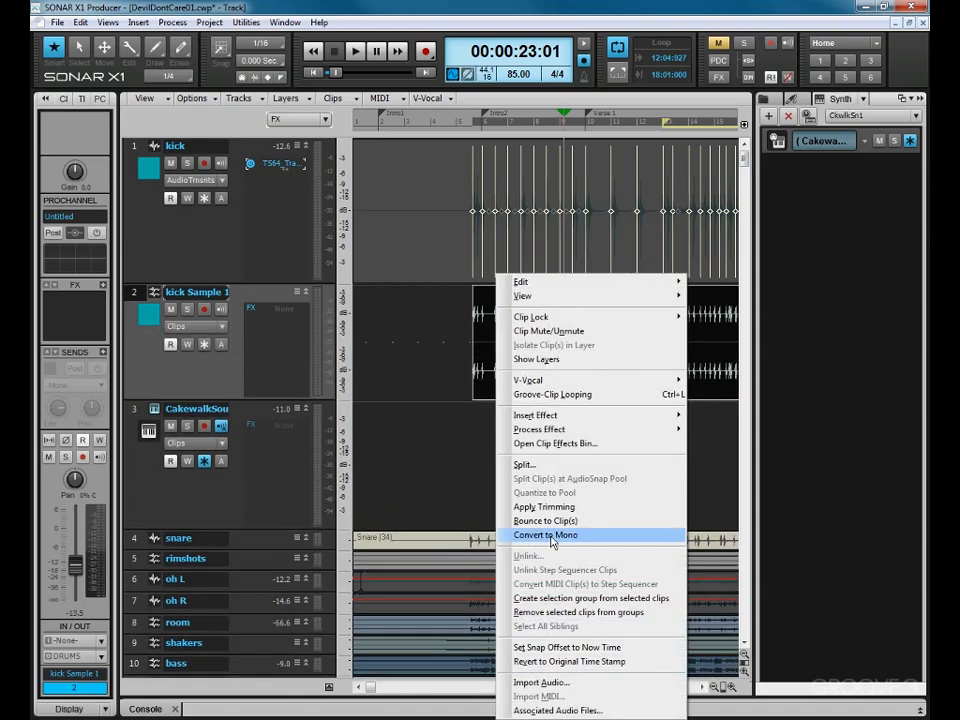
click(550, 537)
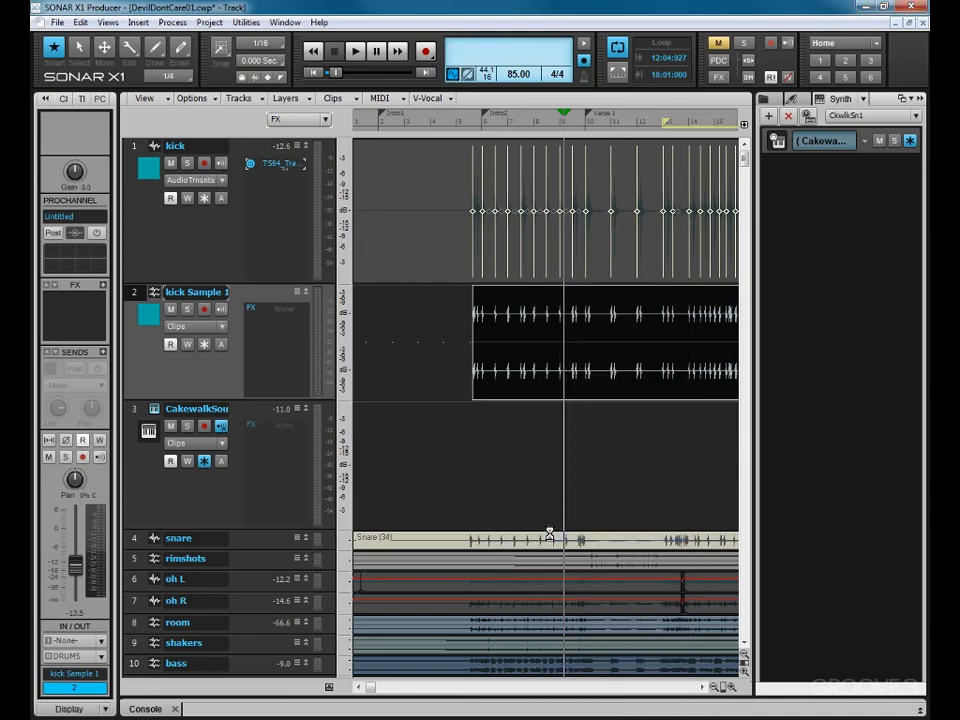
Mute the Cakewalk Sound Center track, solo kick and kick Sample 1, and play them from the first kick hit
click(474, 125)
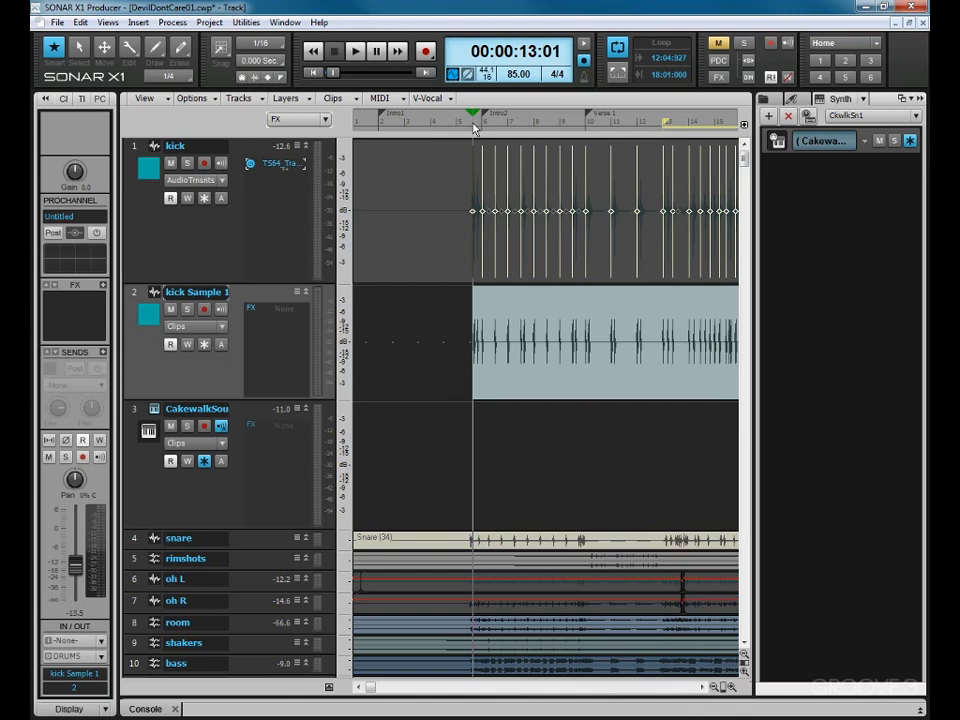
click(171, 426)
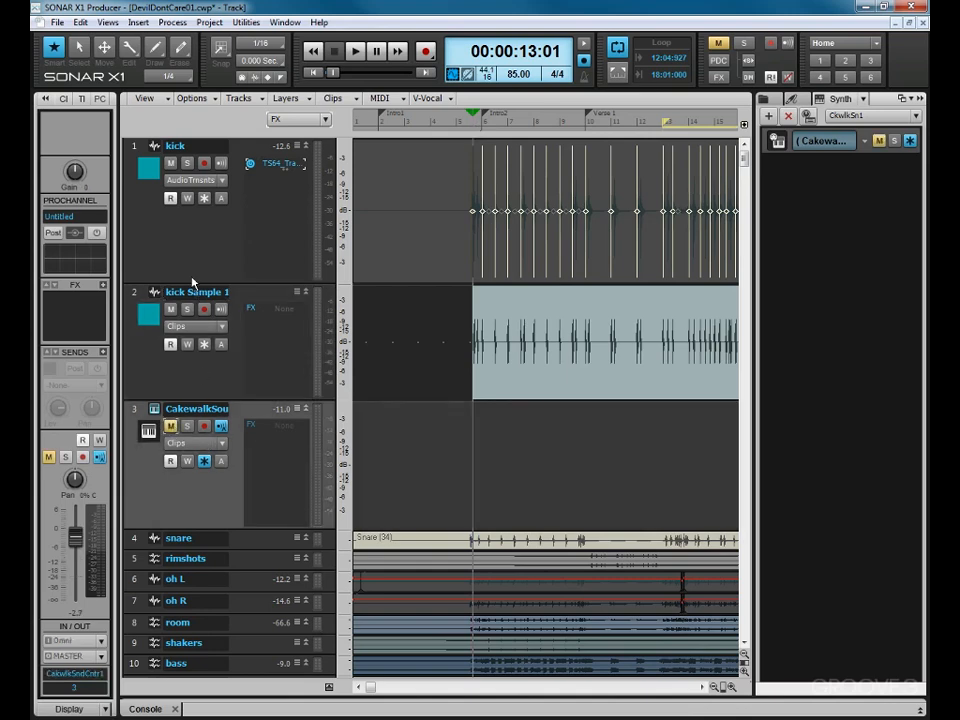
click(187, 163)
click(187, 309)
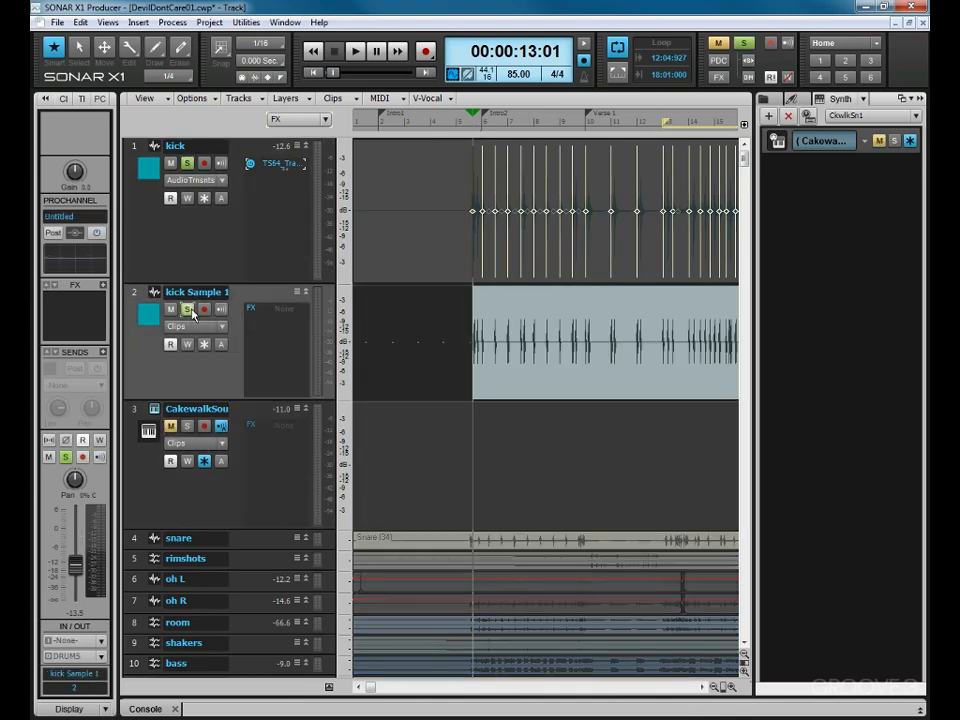
key(space)
Switch the kick track's edit filter from Audio Transients to Clips
click(224, 184)
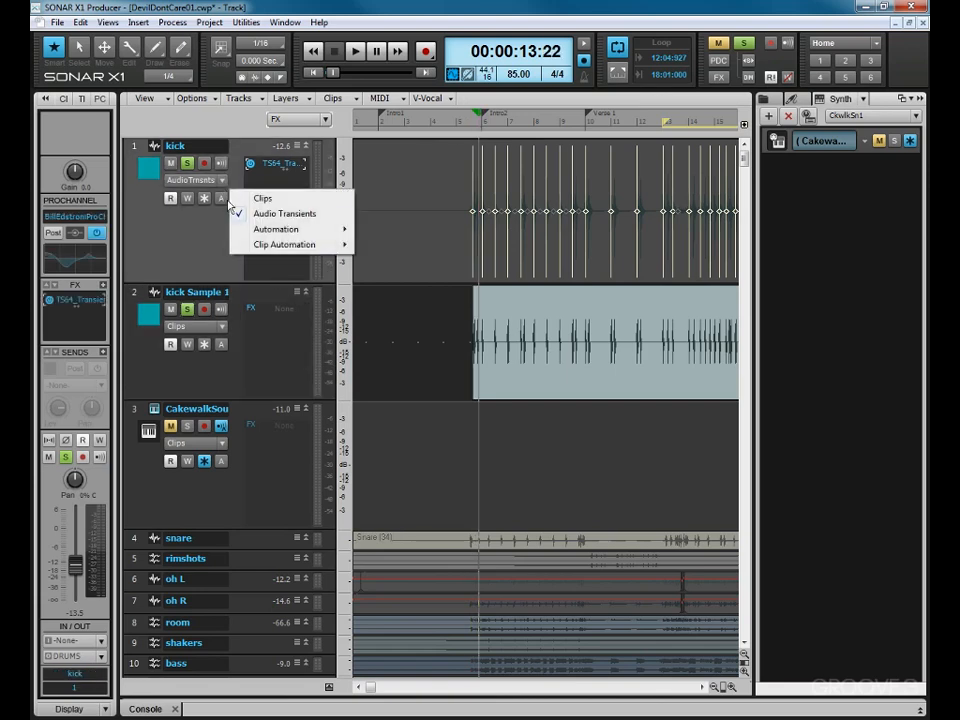
click(252, 196)
key(space)
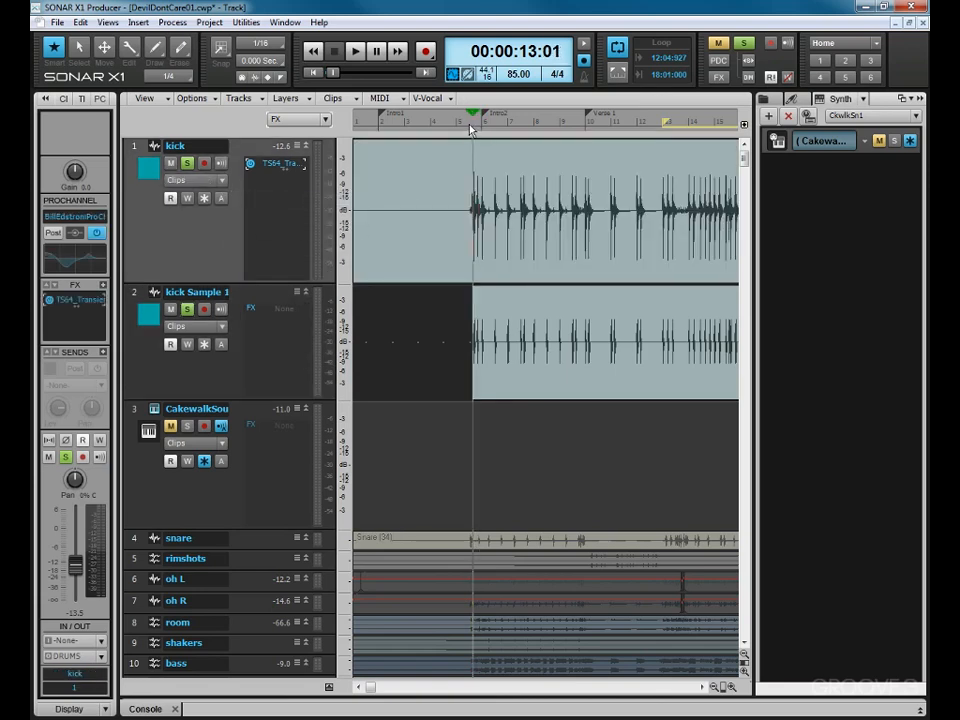
Shift the kick Sample 1 clip earlier so its first hit lines up with the onset of the original kick waveform
scroll(470, 130, up, 5)
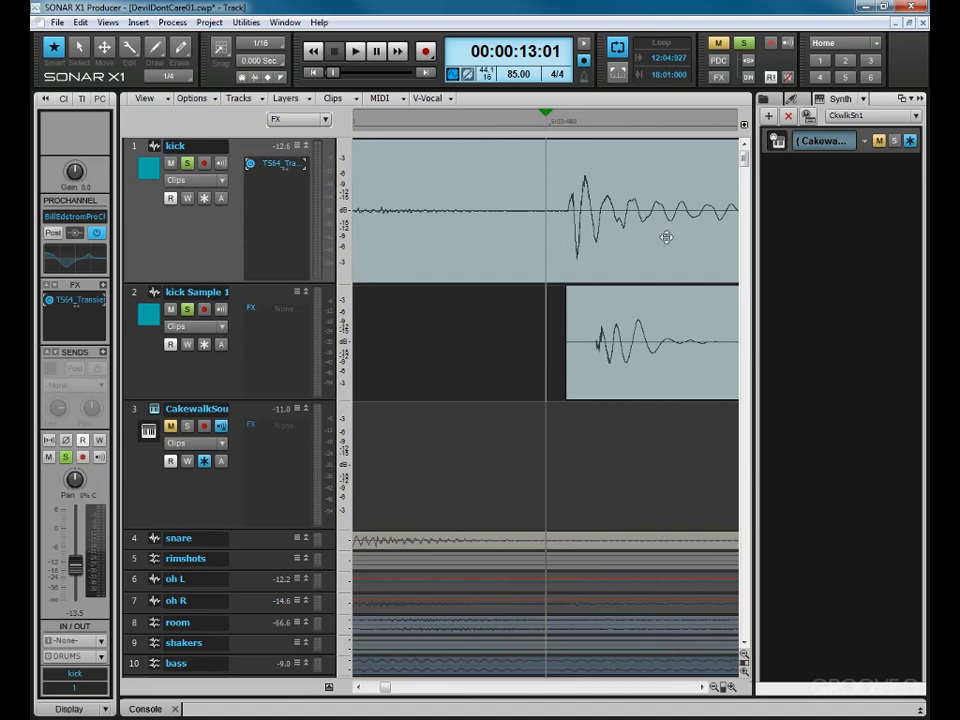
drag(604, 379, 583, 379)
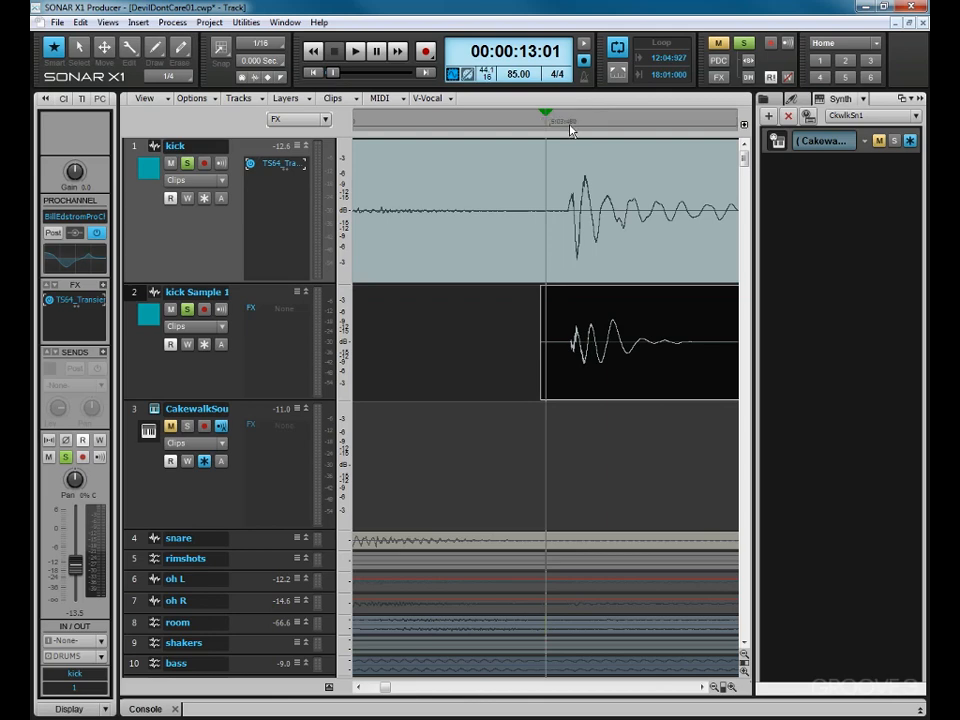
click(570, 124)
scroll(570, 130, up, 4)
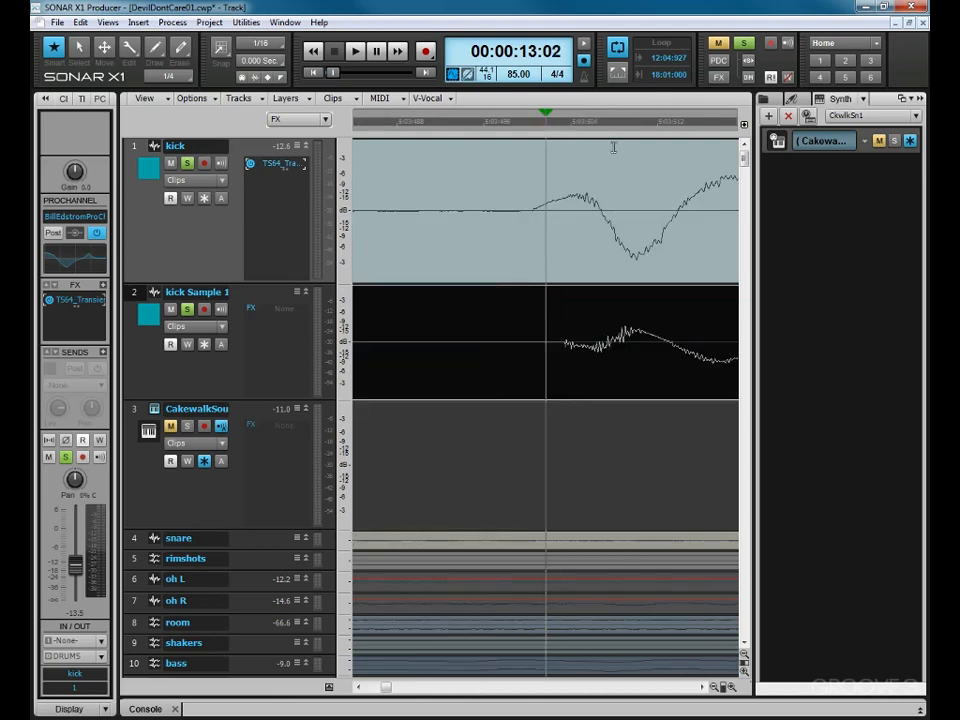
drag(600, 347, 547, 350)
scroll(441, 218, down, 5)
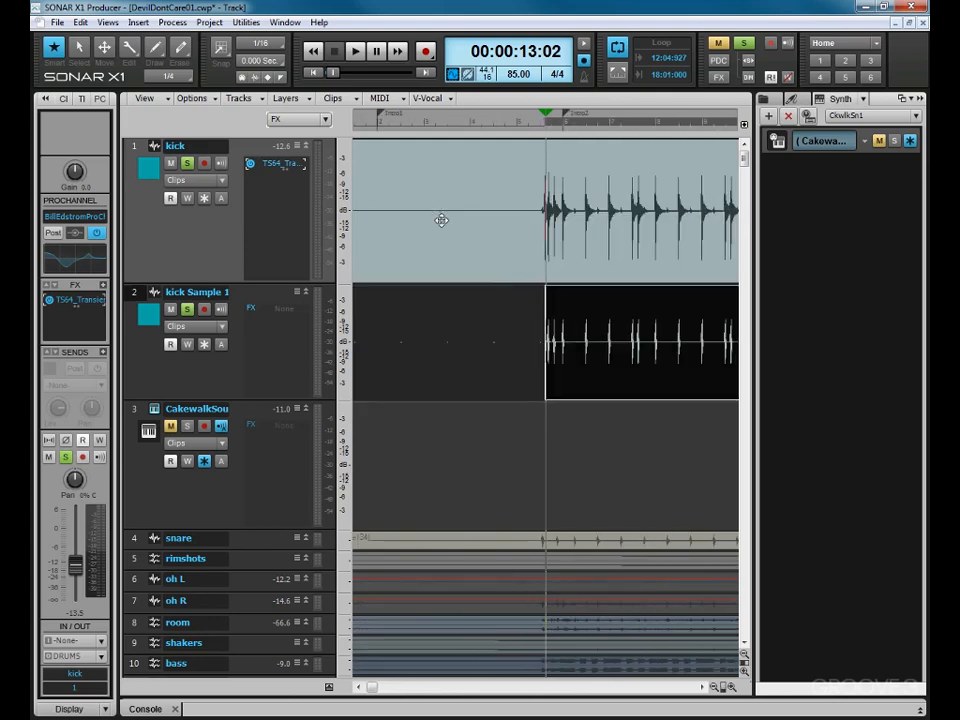
Play the original kick and kick Sample 1 separately and together, setting their volumes to about -7.4 dB and -5.8 dB
key(space)
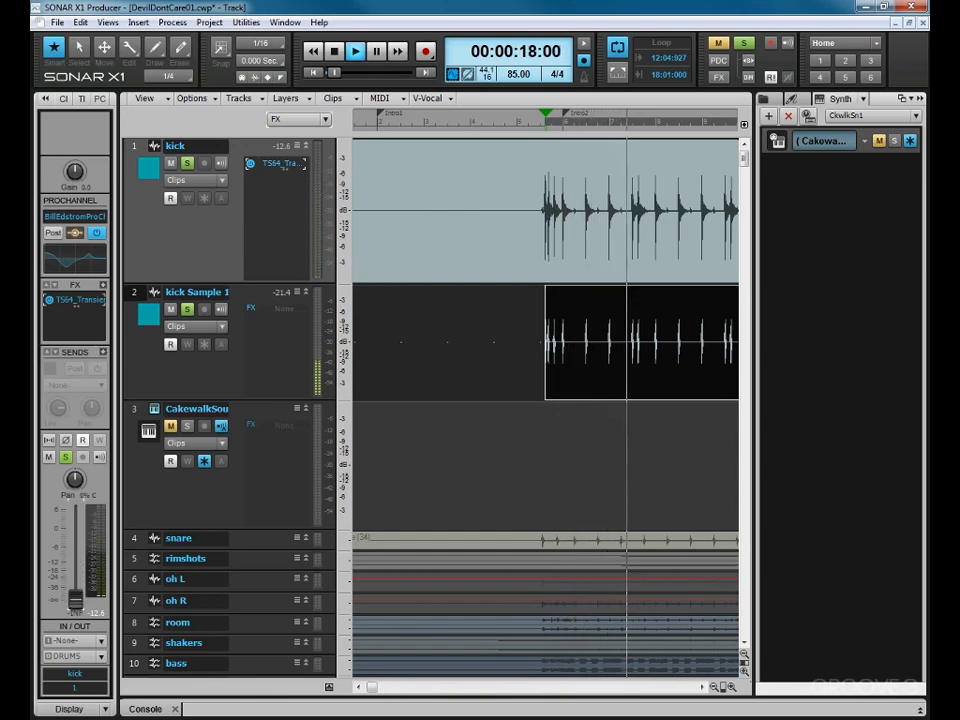
drag(73, 571, 75, 600)
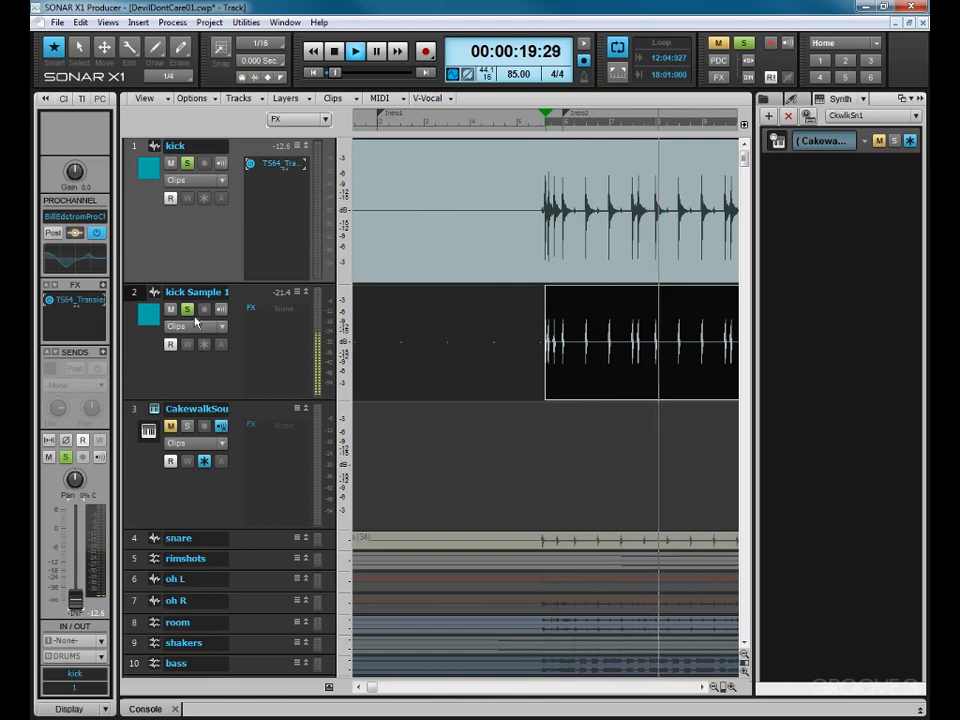
click(221, 326)
click(214, 231)
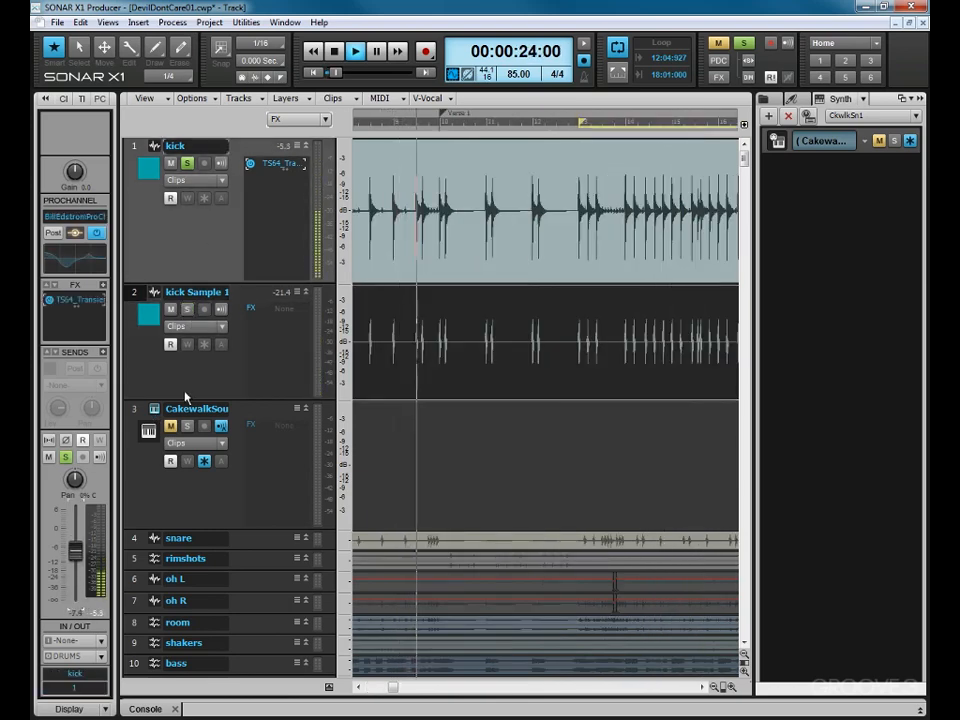
click(188, 310)
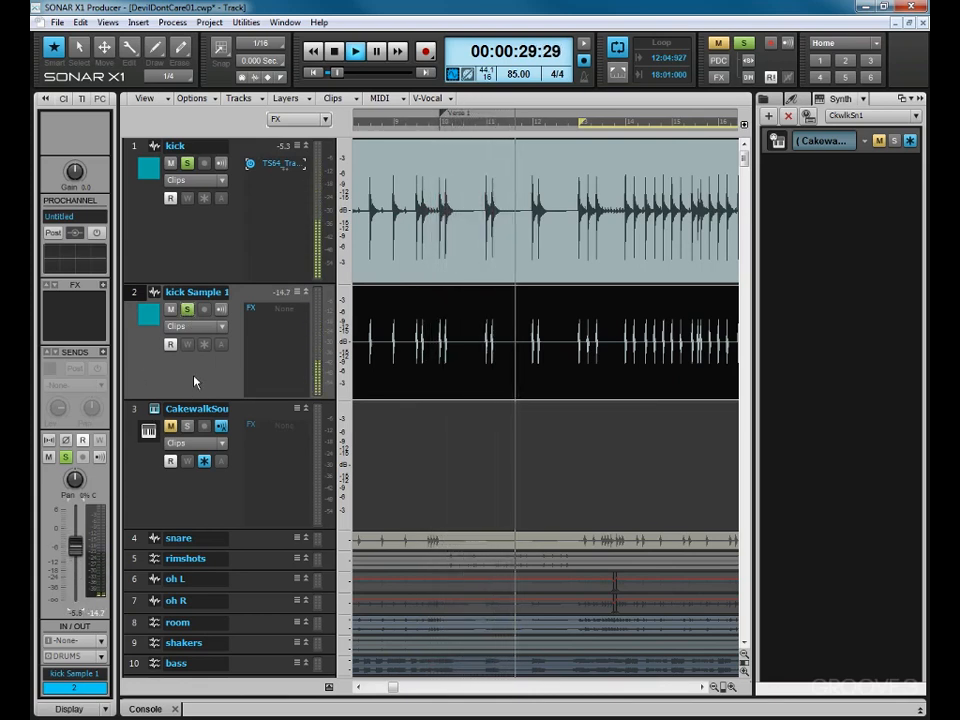
Raise kick Sample 1 to about -3.8 dB, take the original kick out of solo, and stop playback
drag(75, 553, 77, 533)
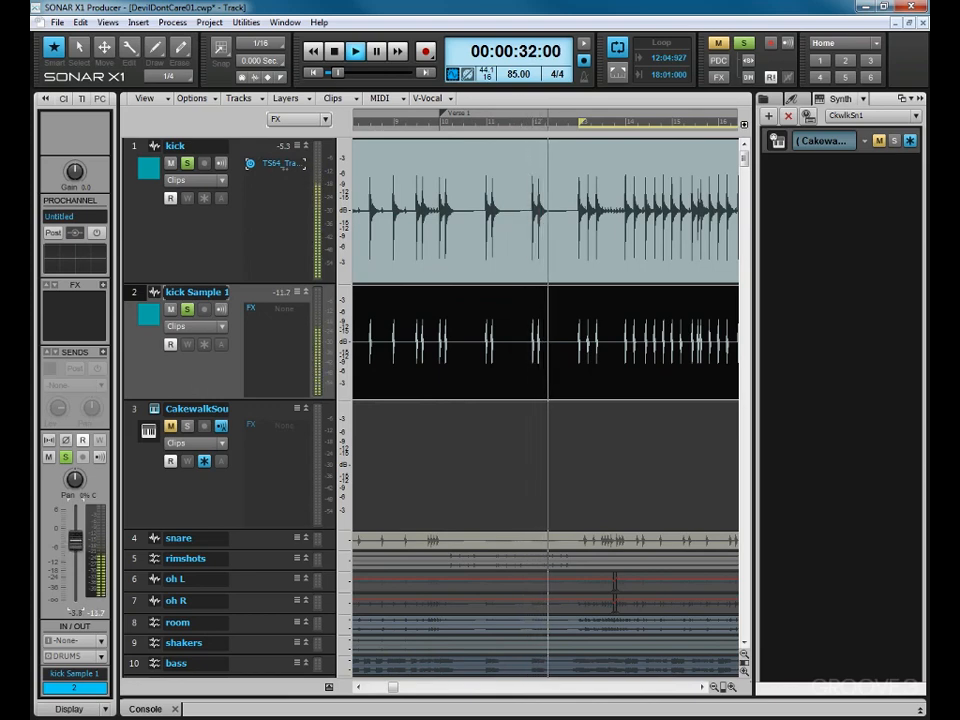
click(151, 209)
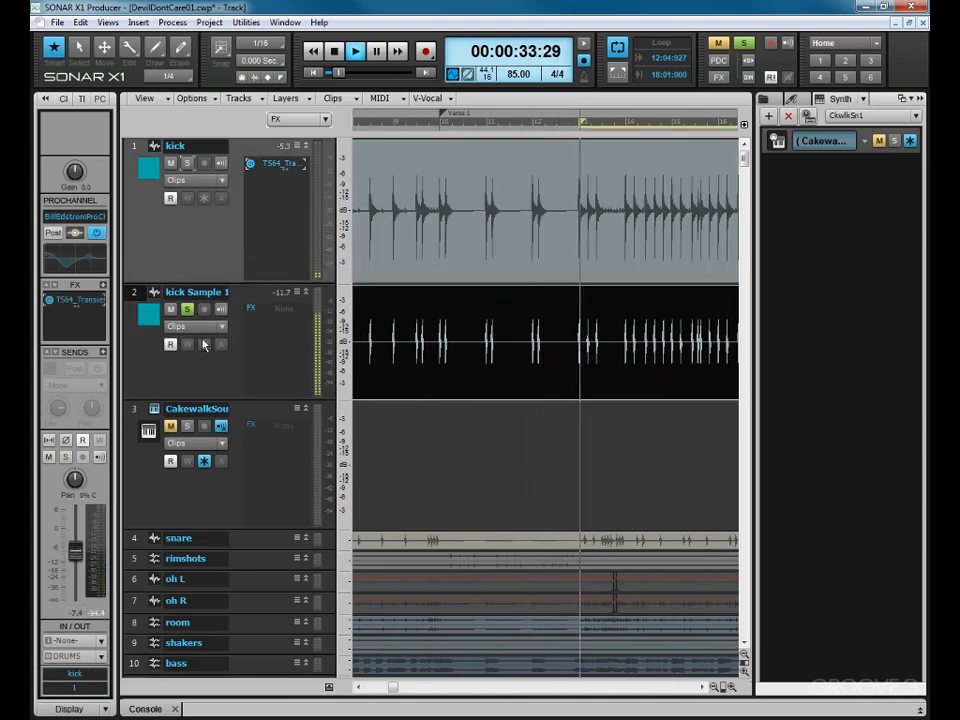
key(space)
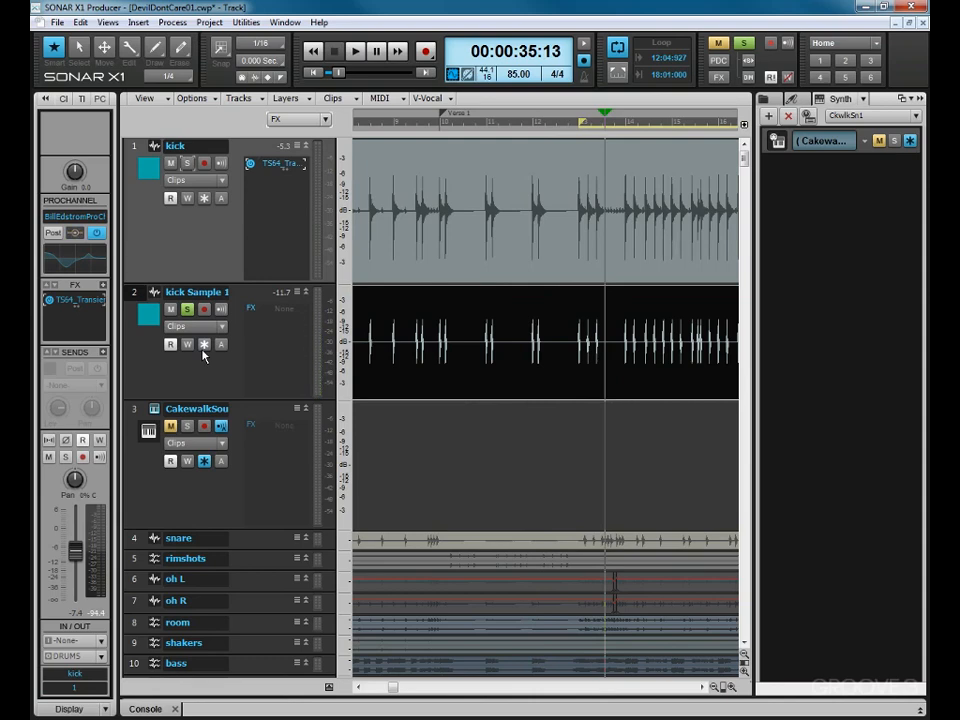
Unfreeze the Cakewalk Sound Center track and open its synth window
click(198, 505)
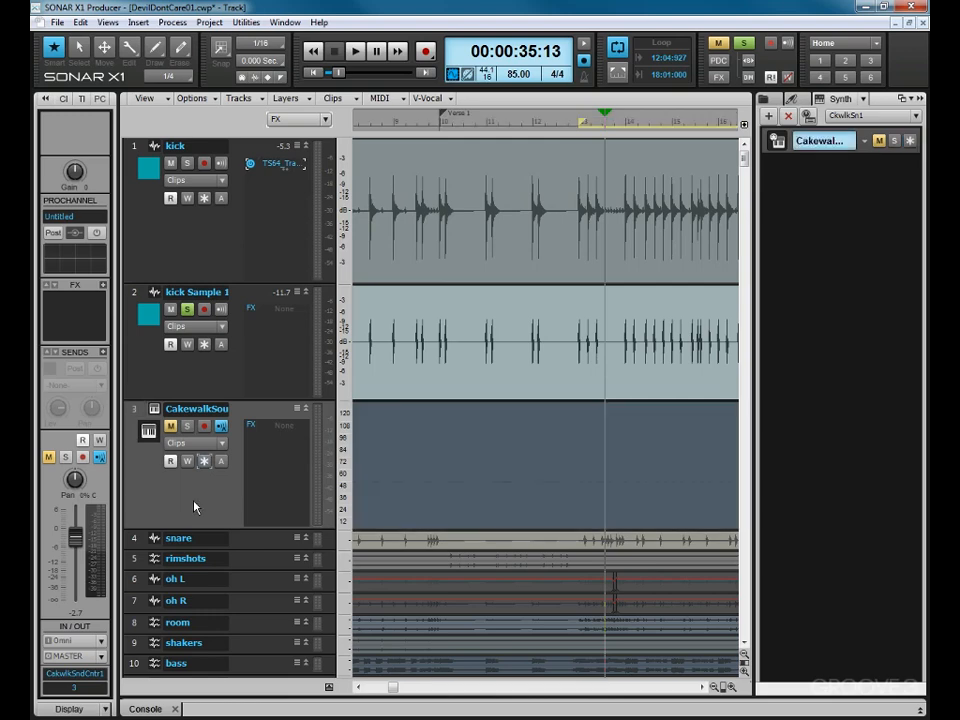
double_click(776, 144)
mouse_move(31, 208)
mouse_down()
mouse_move(51, 208)
mouse_move(31, 208)
mouse_up()
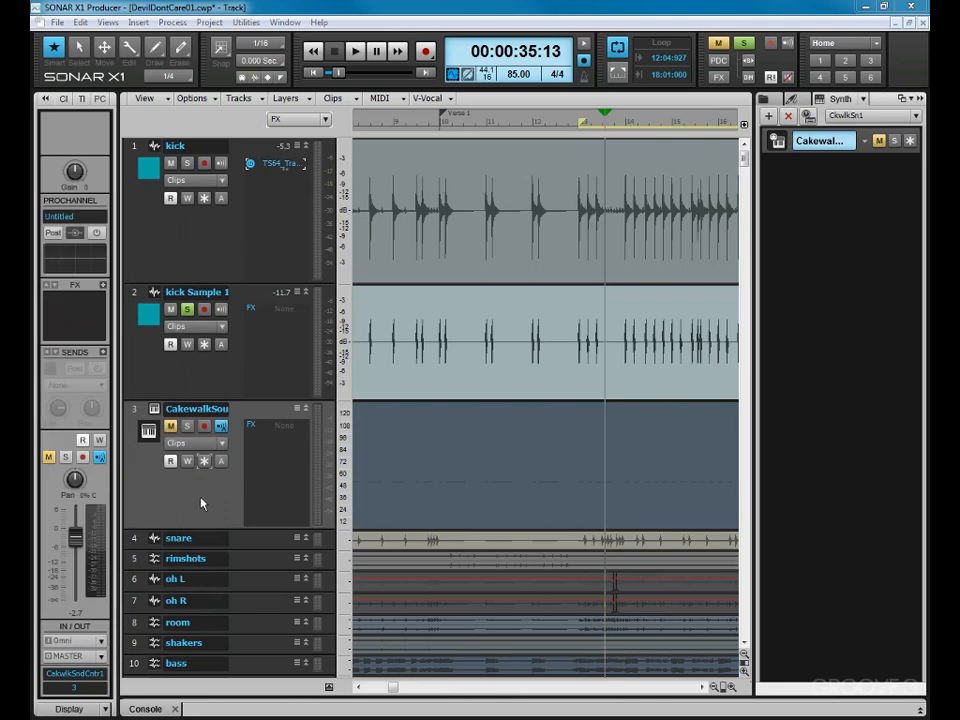
Move the Cakewalk Sound Center clip's Bb3 trigger notes down about five semitones in the Piano Roll
click(383, 506)
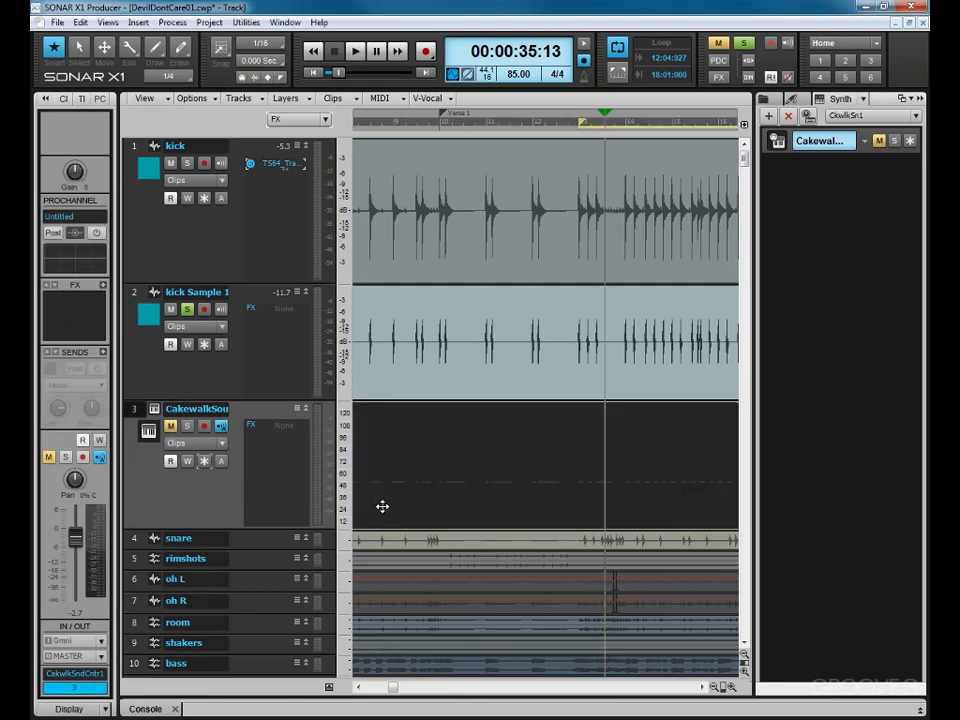
double_click(383, 506)
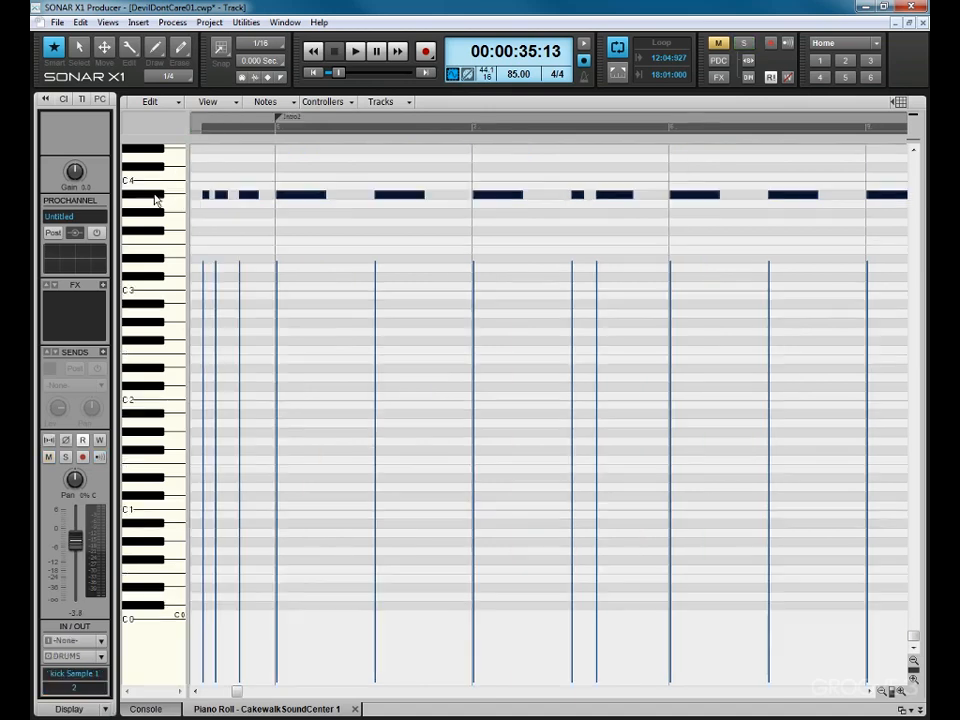
click(155, 196)
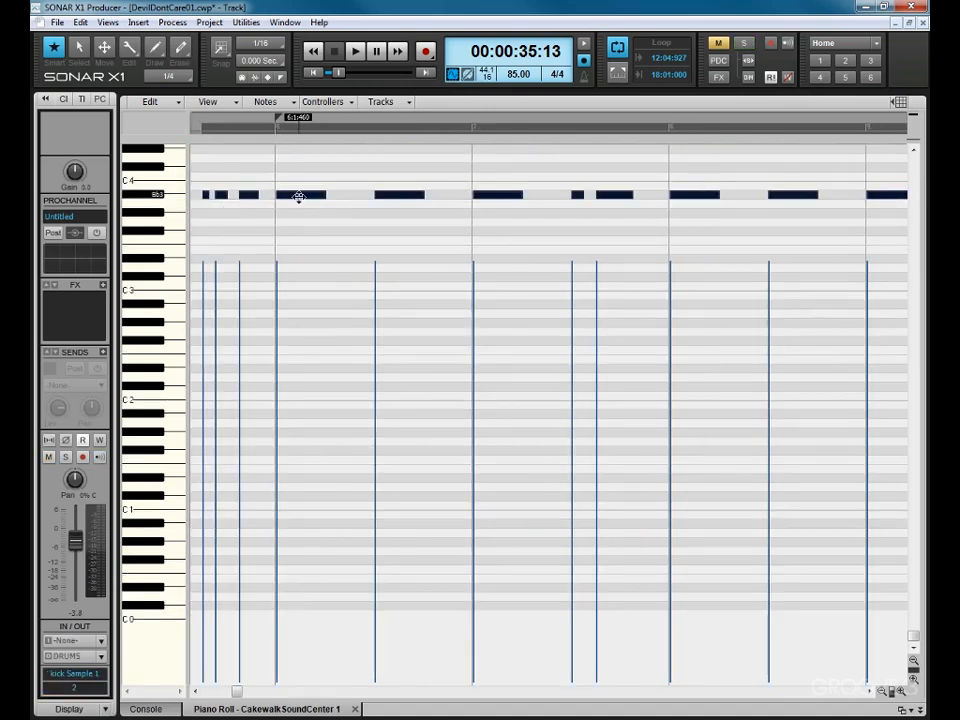
drag(298, 196, 300, 241)
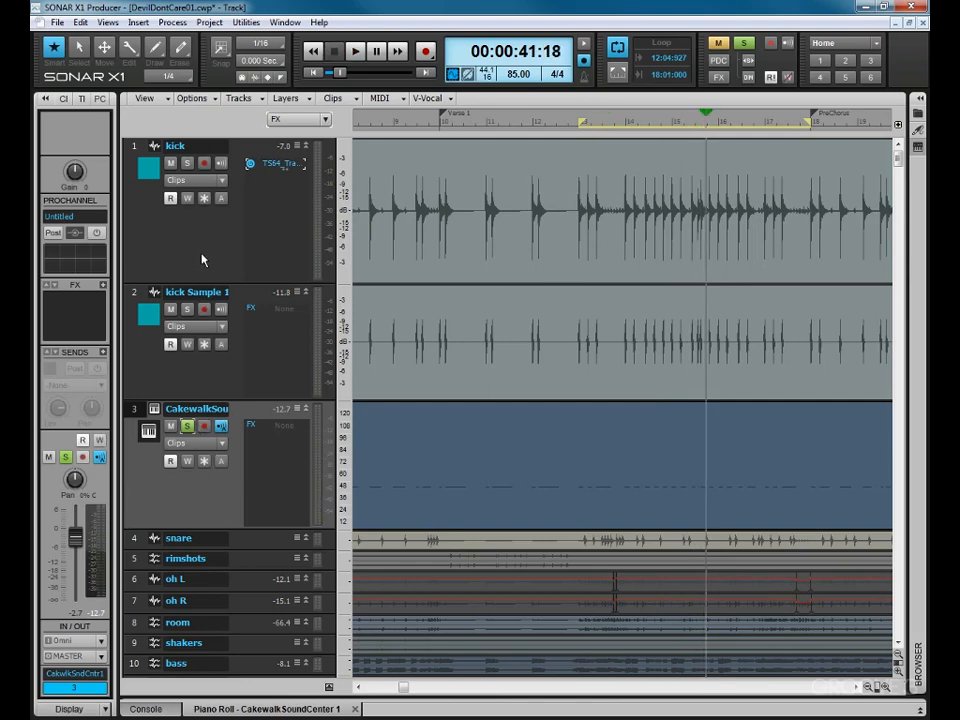
Clone the kick Sample 1 track once without its events, keeping properties, effects and sends
right_click(181, 375)
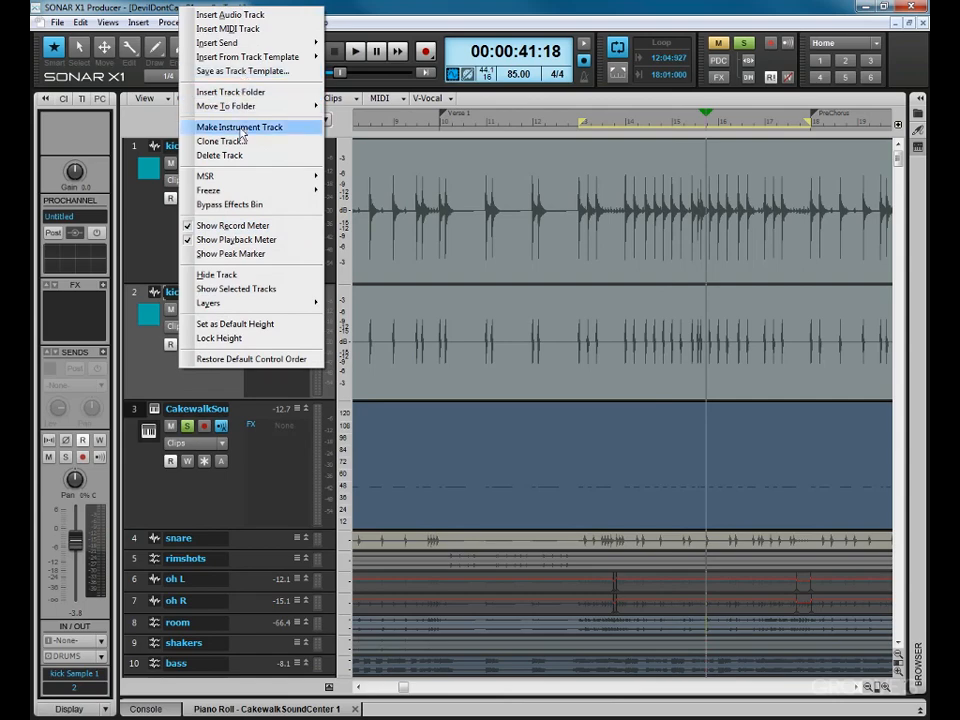
click(239, 146)
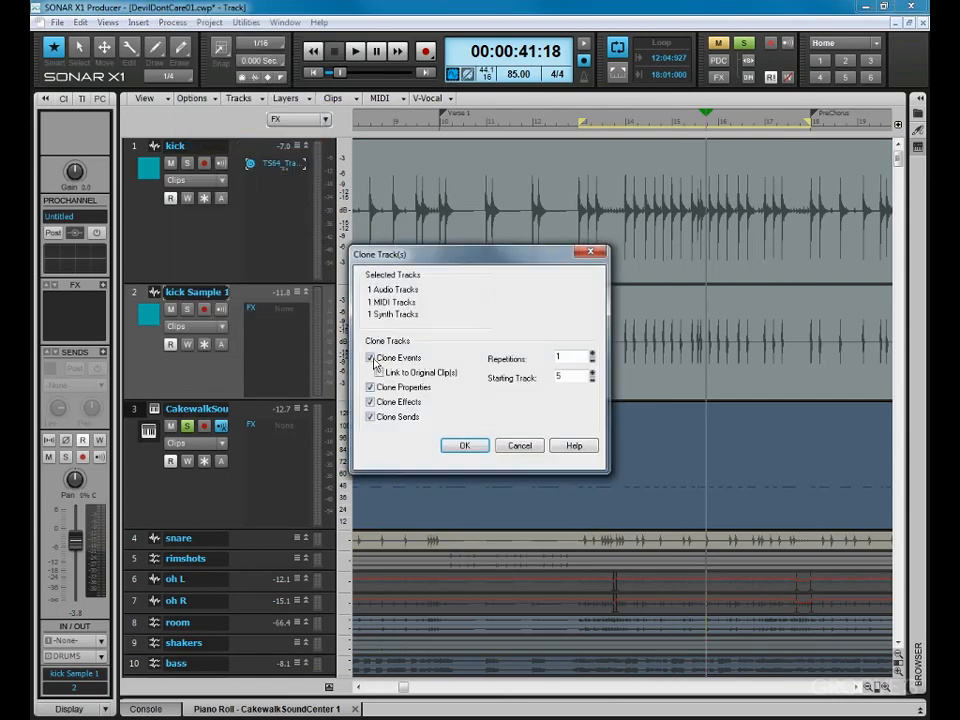
click(372, 358)
click(464, 445)
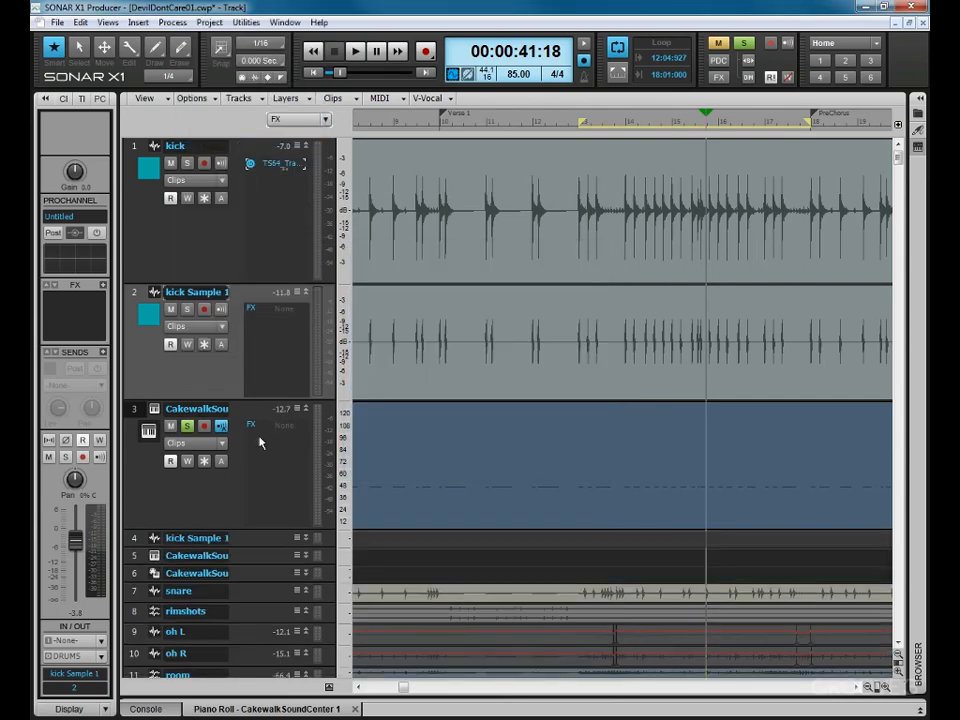
Place the cloned track directly below kick Sample 1 and rename it kick Sample 2
drag(154, 538, 161, 453)
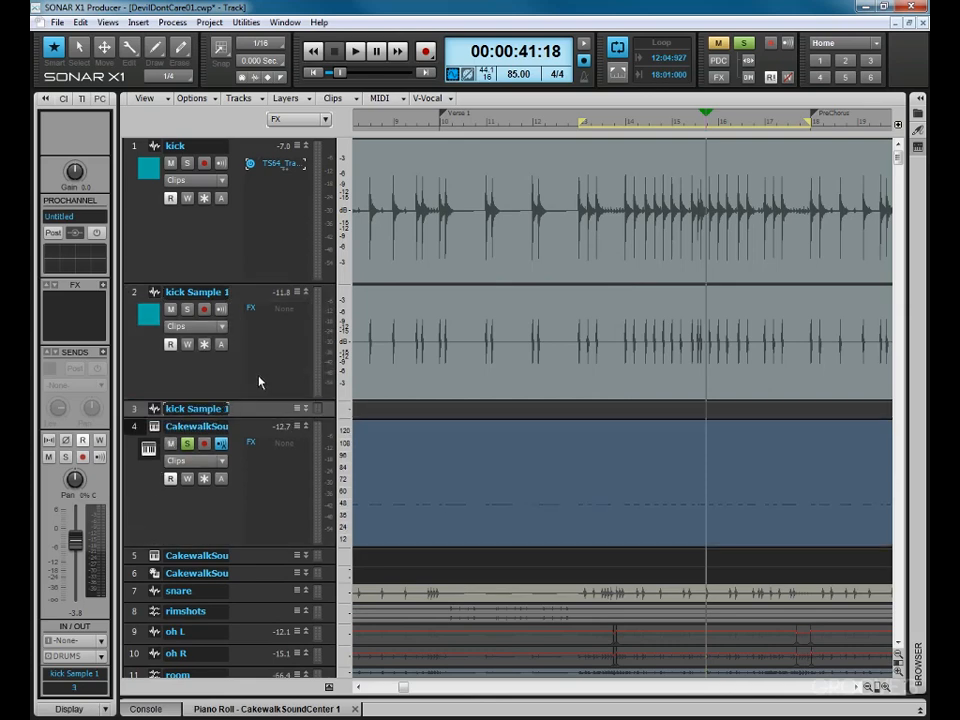
double_click(226, 408)
click(225, 408)
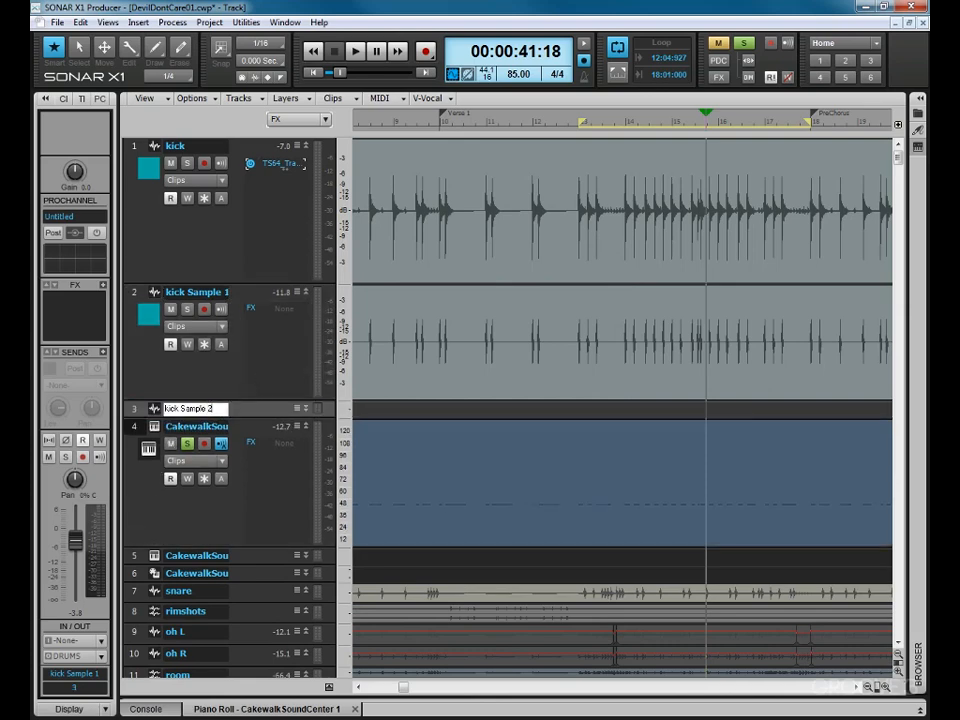
text(2)
Freeze the Cakewalk Sound Center track and move its rendered audio clip onto the kick Sample 2 track
click(201, 513)
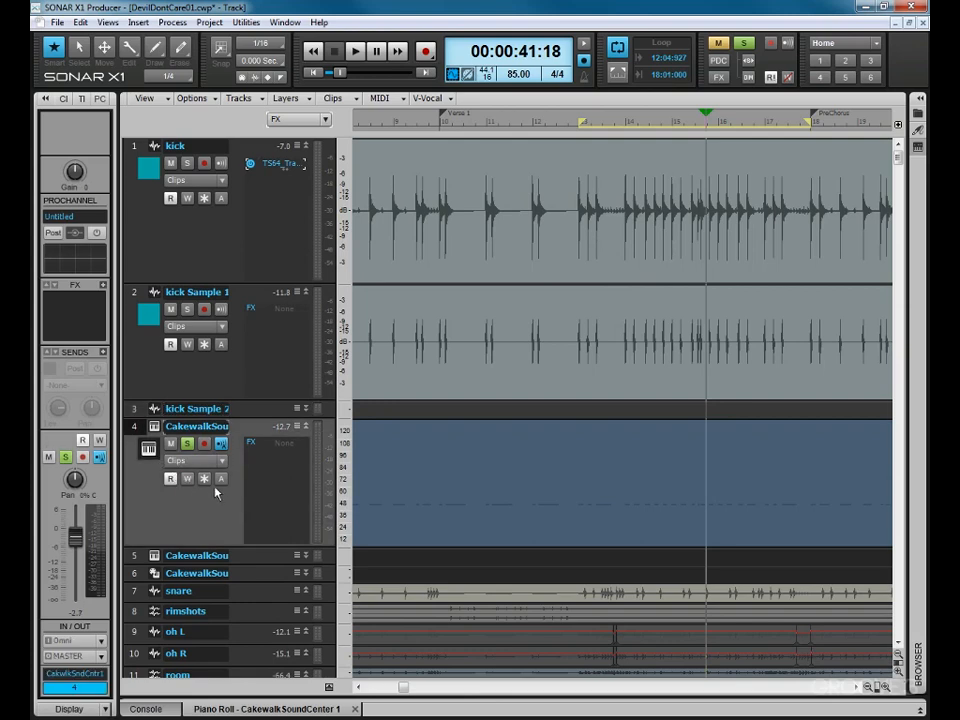
click(204, 478)
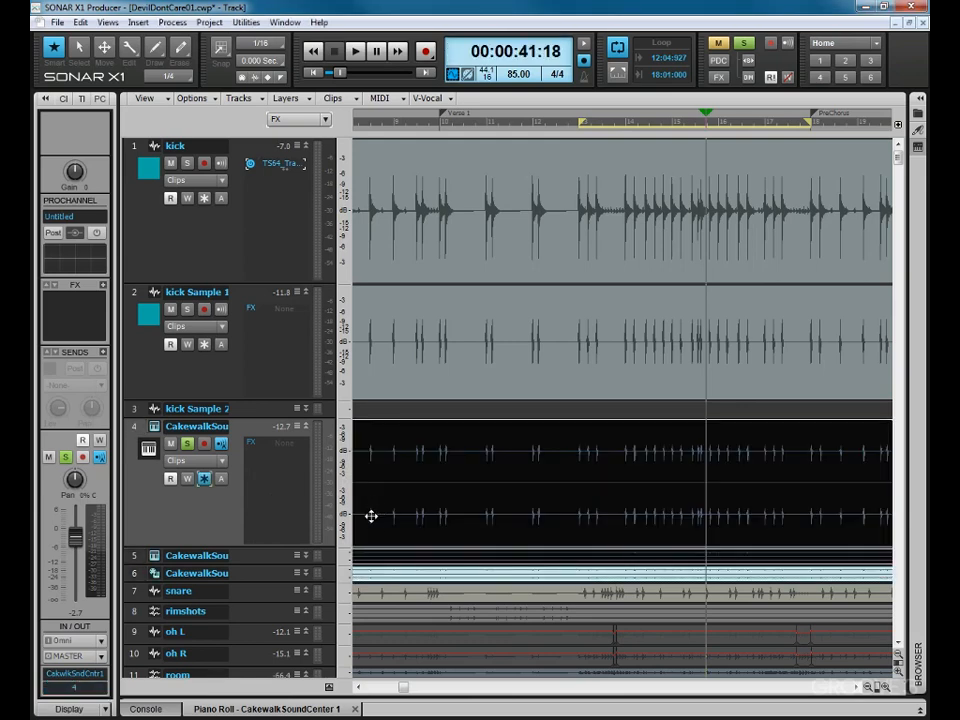
drag(371, 516, 386, 407)
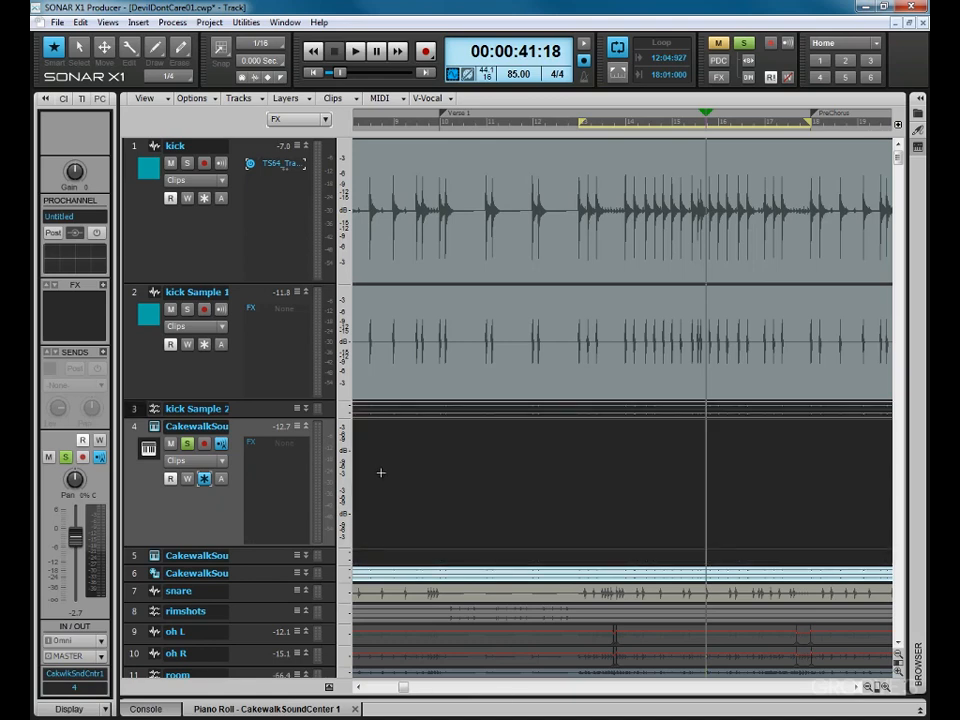
Place kick Sample 2 directly below the kick track and shift its clip so a hit lines up with the original kick's onset
drag(156, 410, 221, 401)
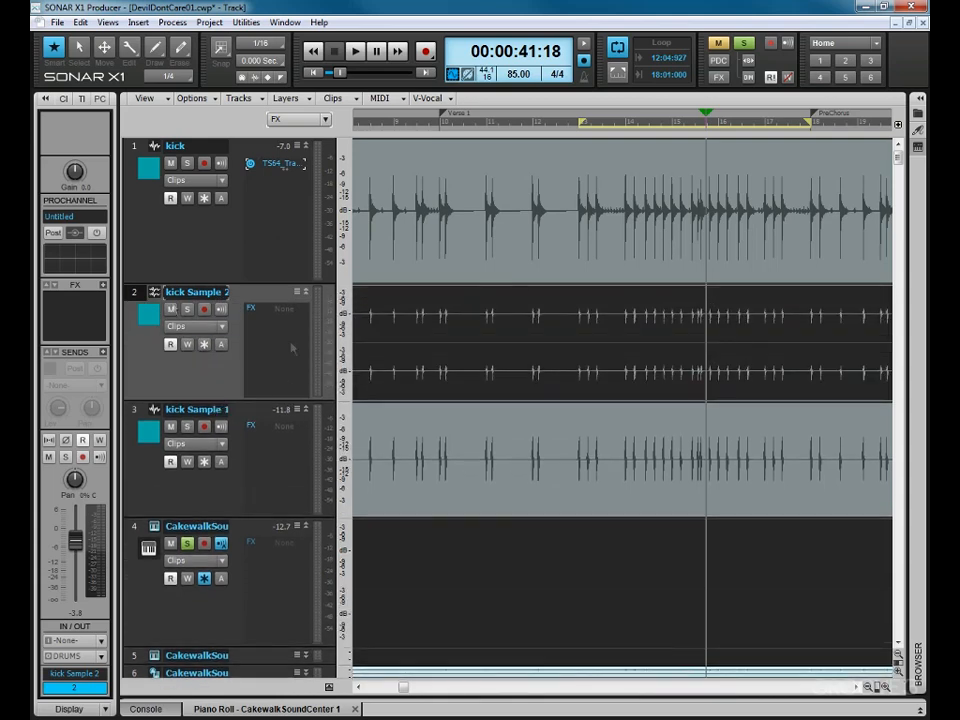
click(370, 127)
scroll(370, 127, up, 5)
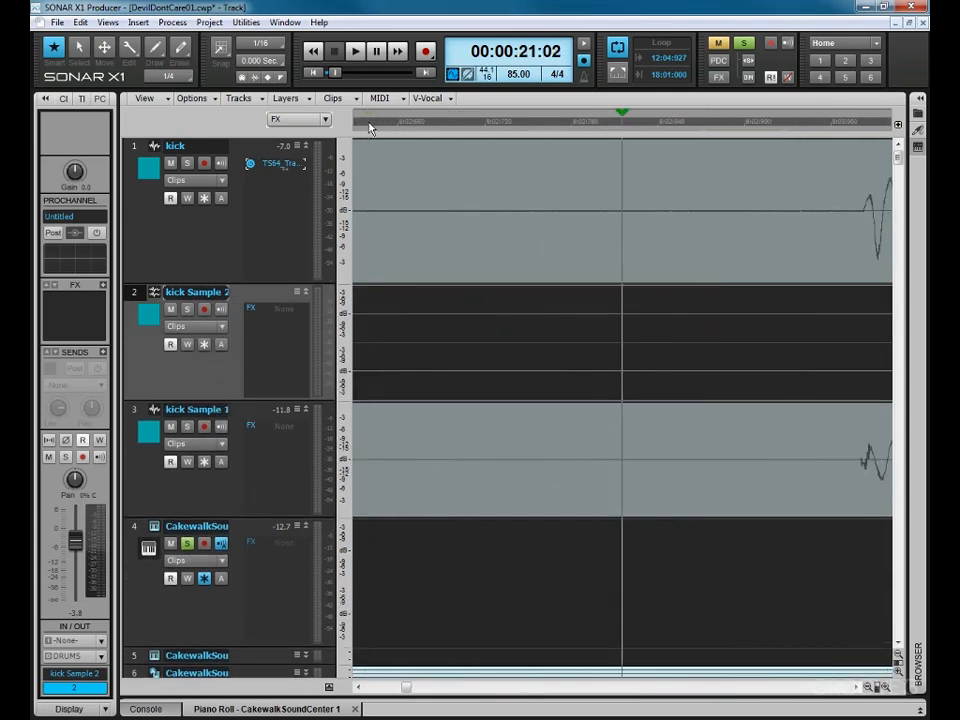
scroll(370, 127, down, 4)
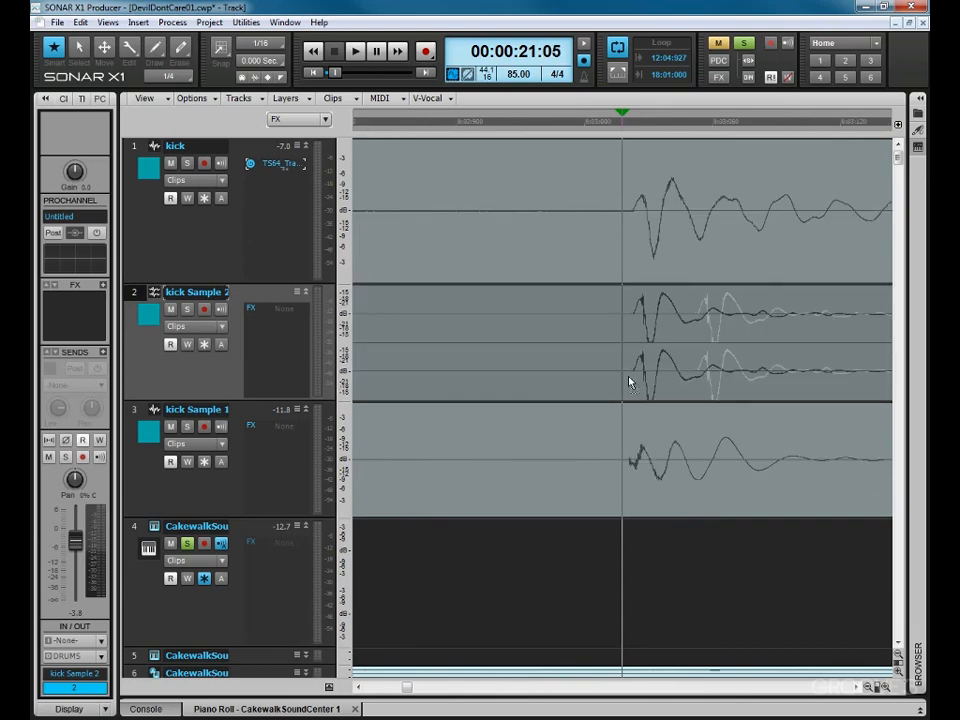
drag(628, 376, 637, 381)
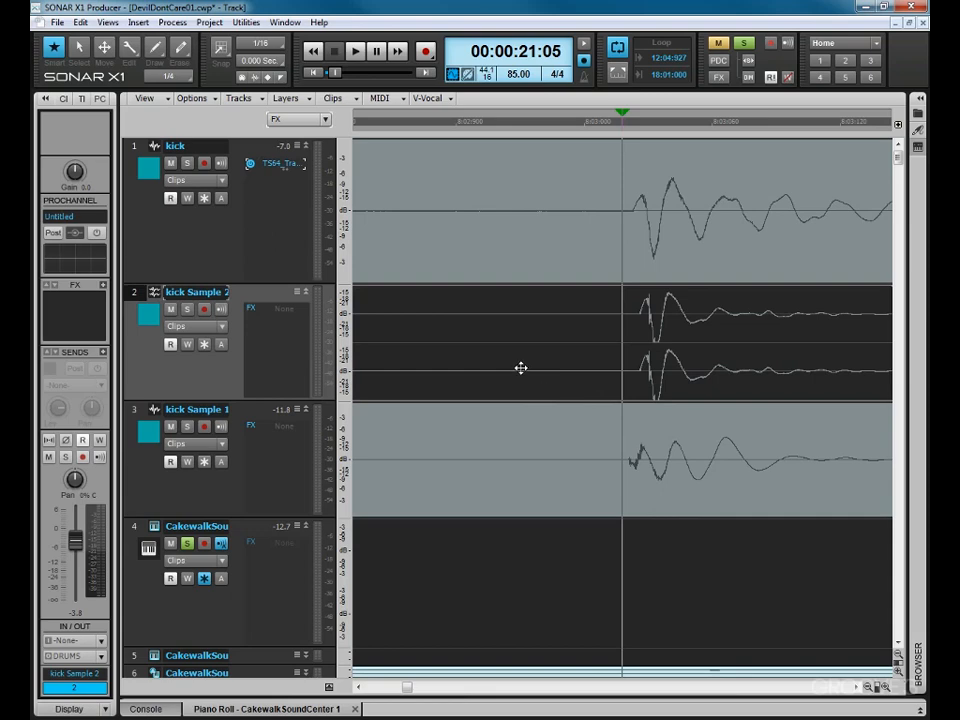
Mute and delete the Cakewalk Sound Center instrument track
scroll(521, 368, down, 15)
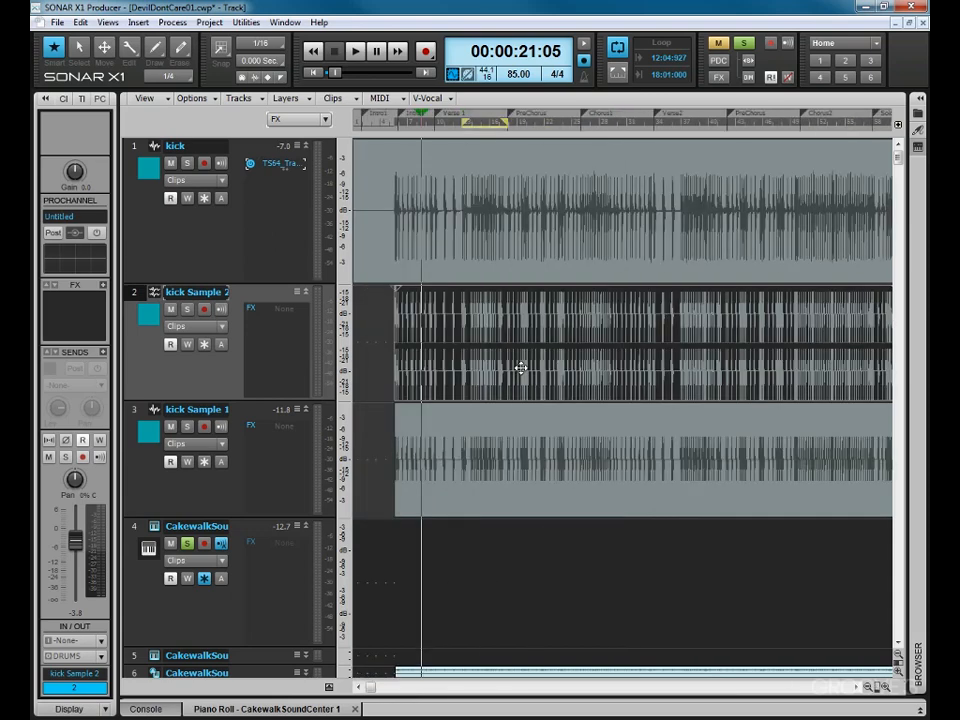
scroll(521, 368, up, 6)
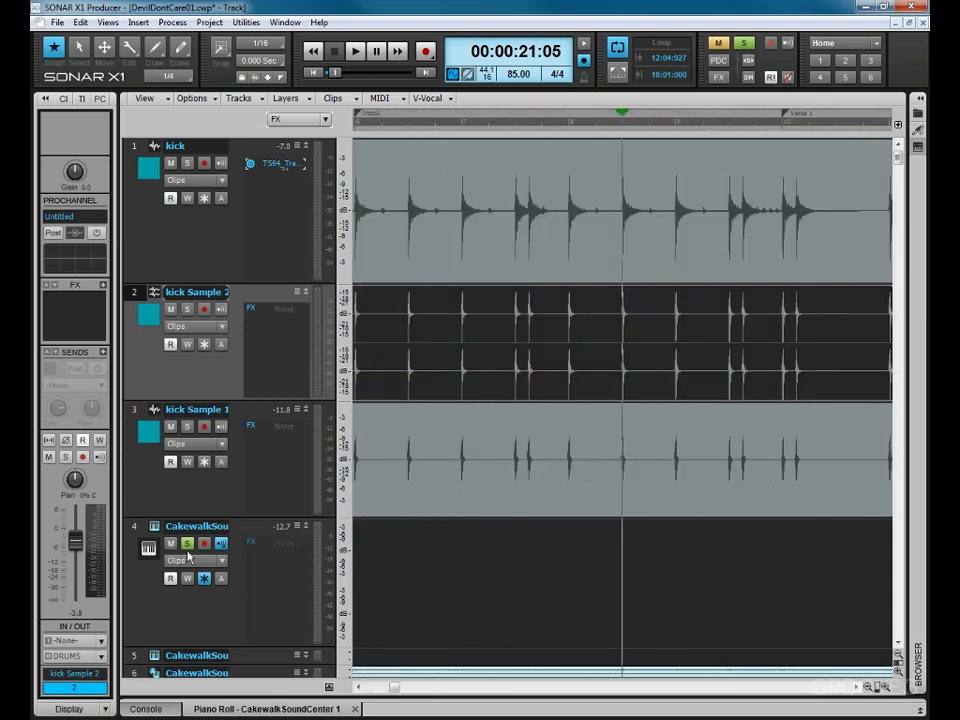
right_click(174, 604)
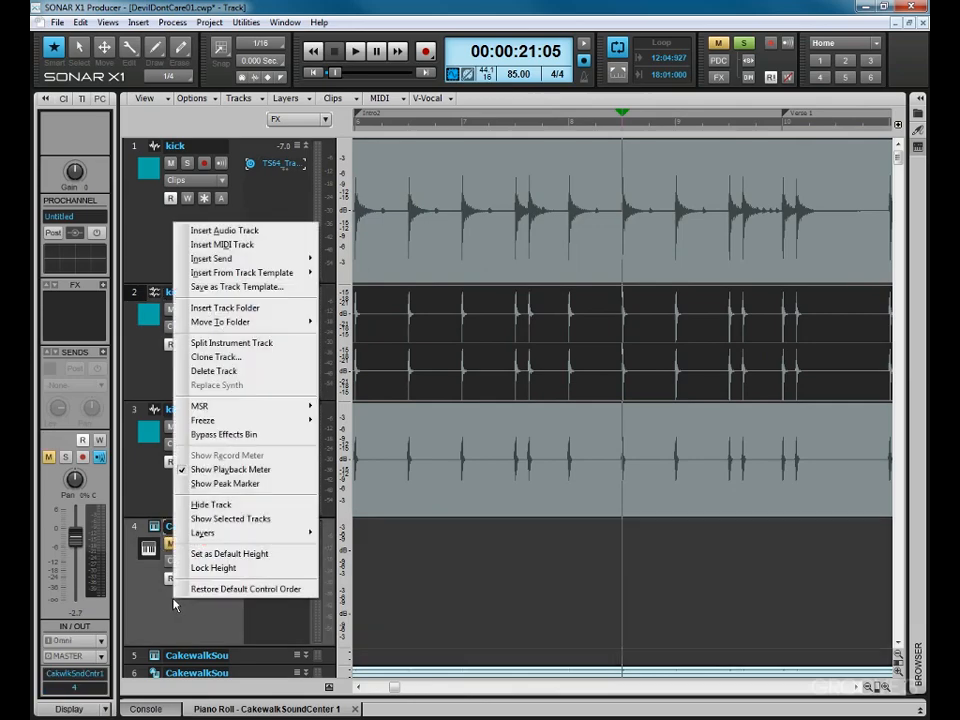
click(236, 371)
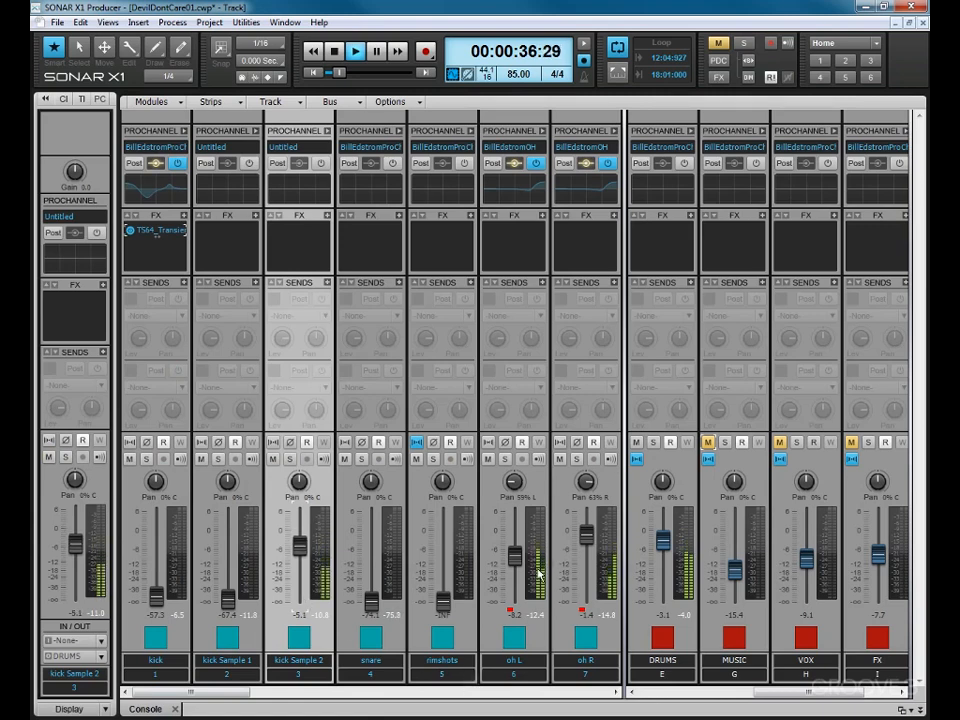
Solo kick Sample 2 and kick Sample 1 during playback, and pull kick Sample 2 down to about -56.2 dB
click(297, 459)
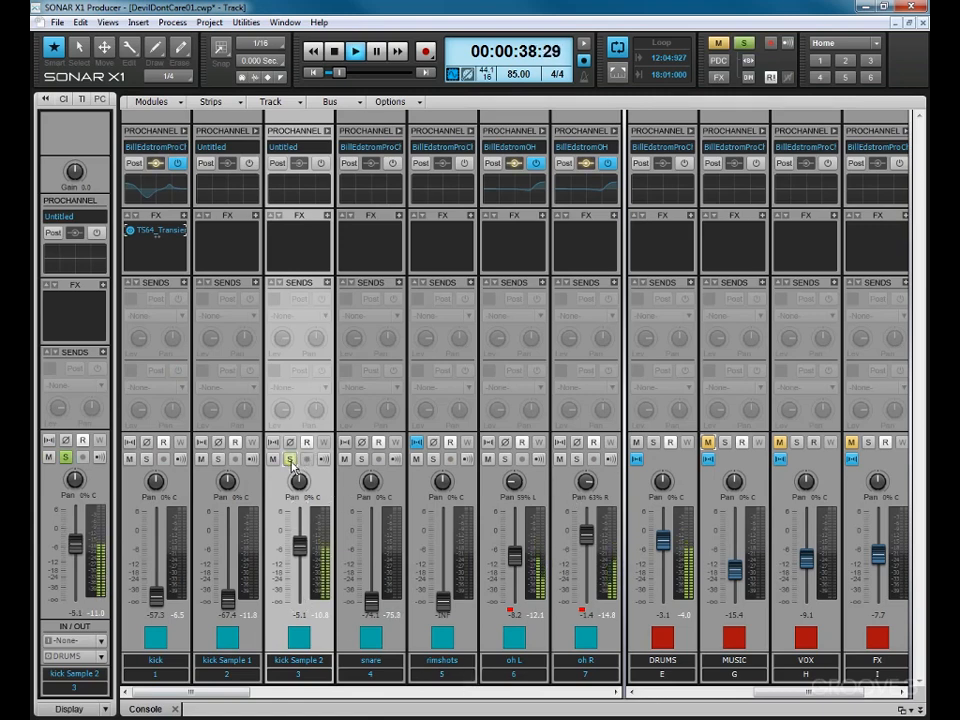
click(218, 459)
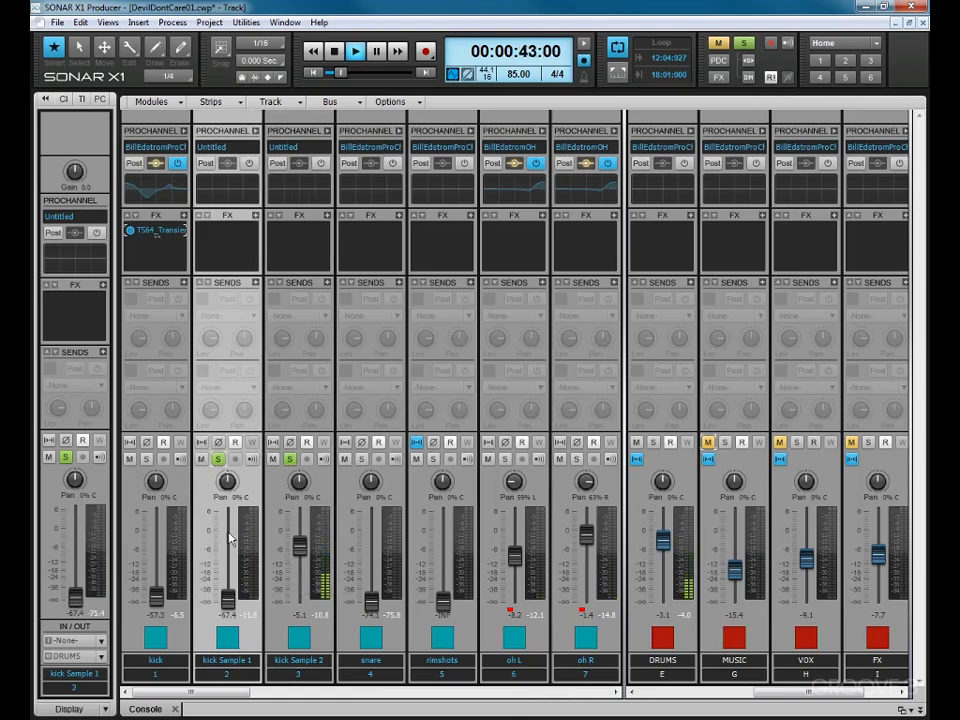
click(274, 574)
drag(300, 549, 300, 597)
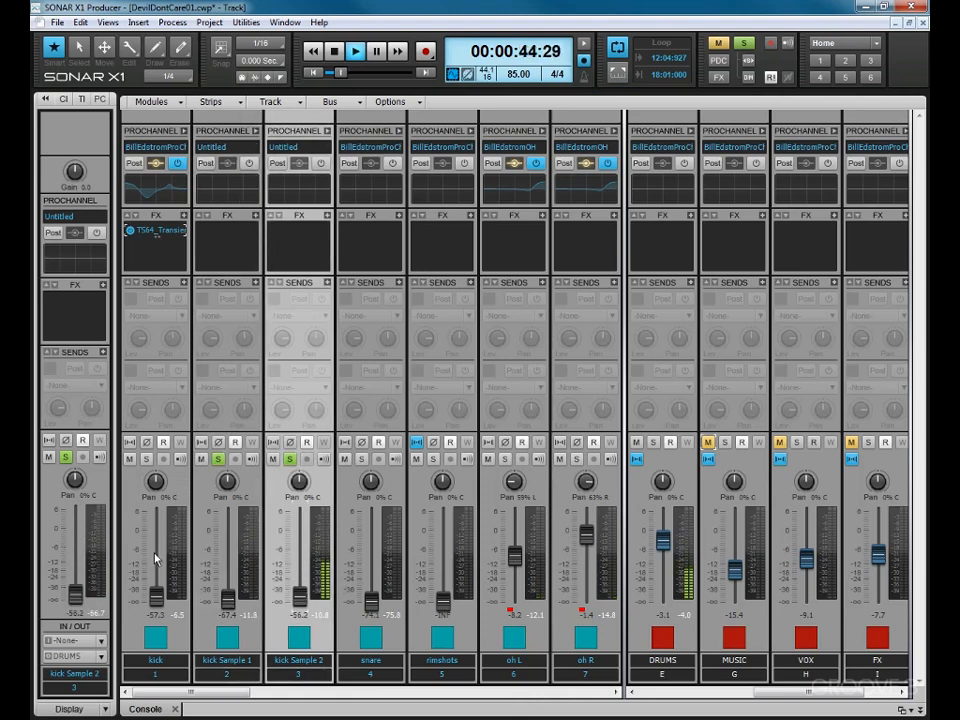
Solo the original kick and balance it with kick Sample 1, setting both volumes to about -11.9 dB
drag(156, 597, 156, 555)
click(147, 459)
drag(228, 606, 228, 564)
drag(157, 560, 157, 571)
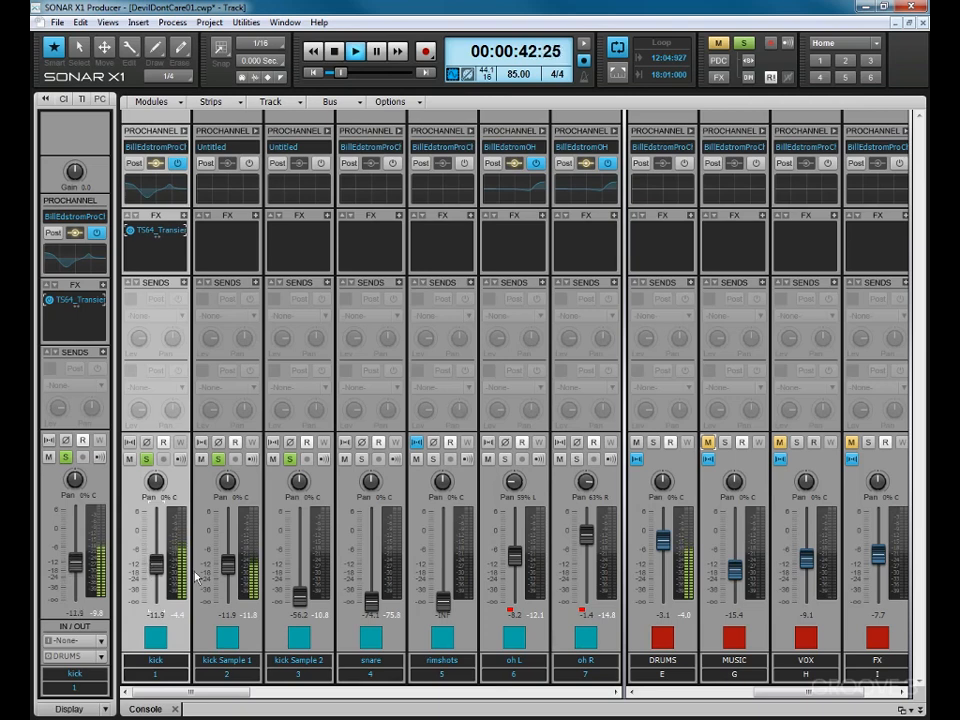
Bring kick Sample 2 up to about -8.5 dB and listen to it alone by unsoloing kick and kick Sample 1
drag(300, 599, 300, 556)
click(217, 459)
click(146, 459)
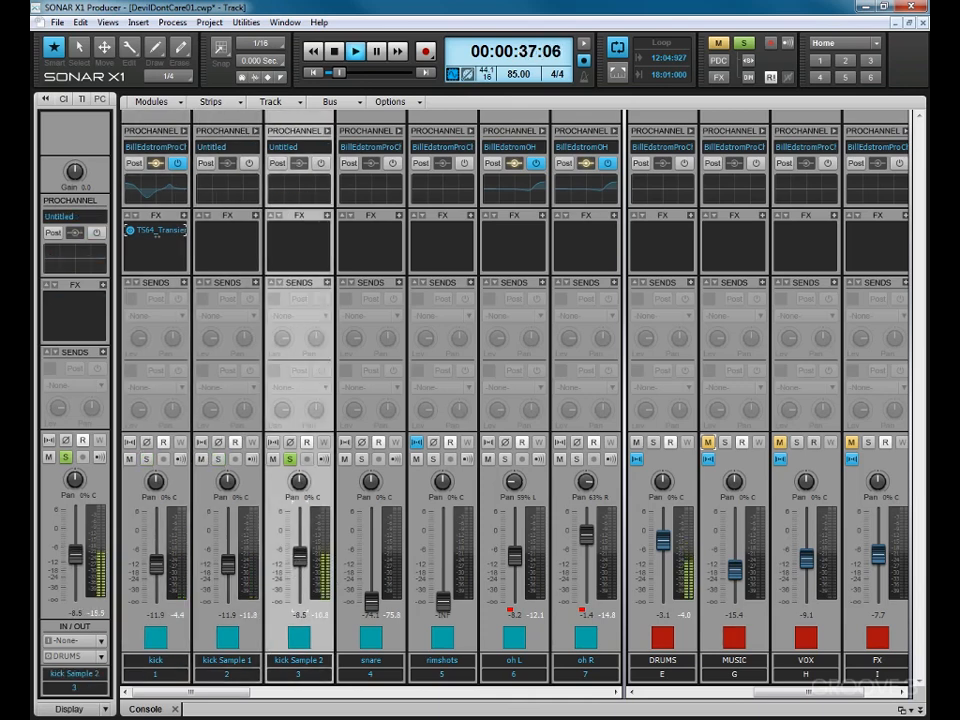
Solo kick Sample 1 and kick again, setting kick Sample 1 to about -9.9 dB, kick Sample 2 to -7.8 dB and kick to -16.8 dB
click(218, 460)
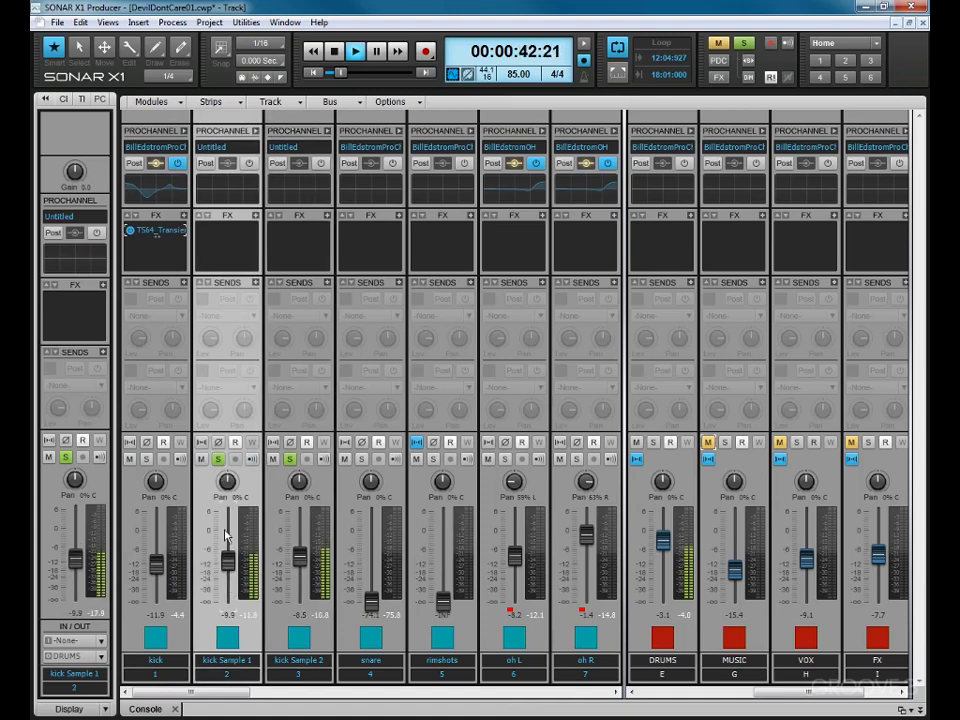
drag(300, 556, 300, 553)
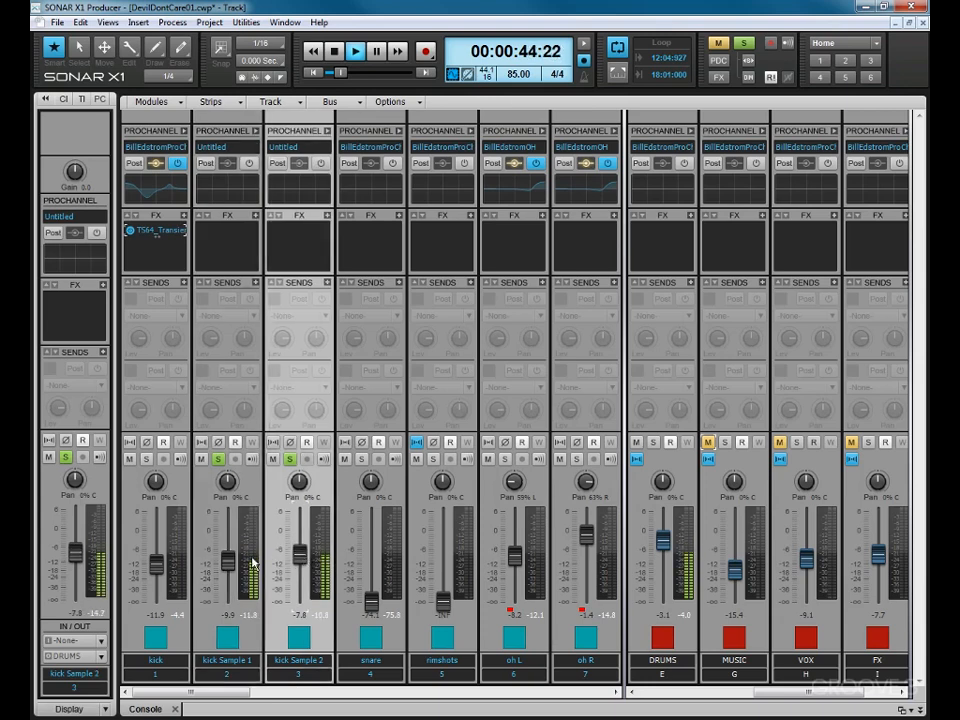
click(146, 459)
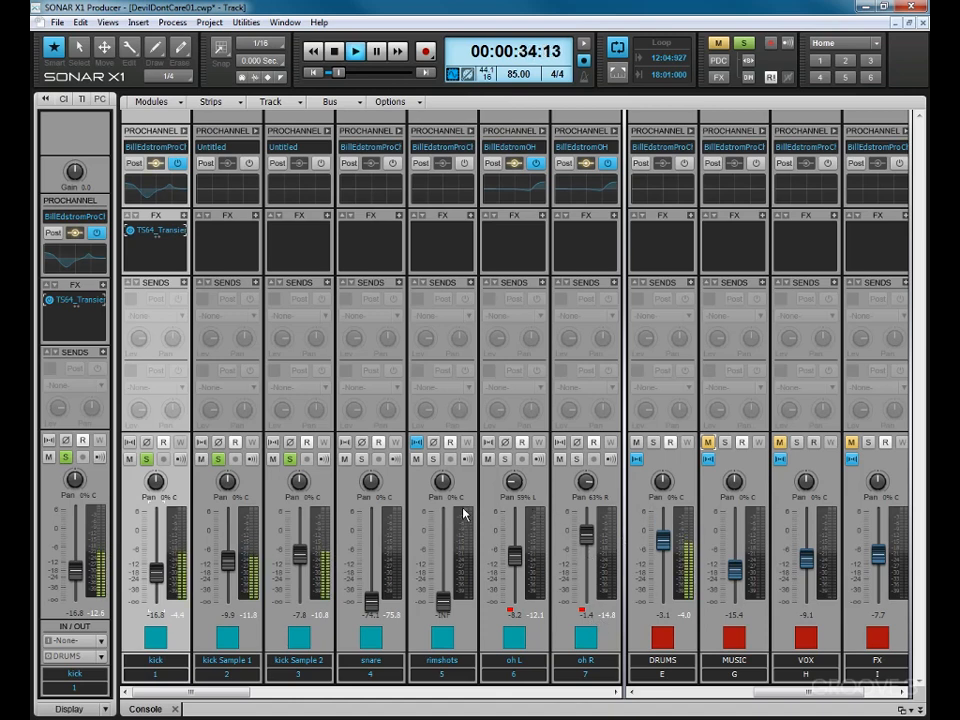
Unsolo all three kick tracks to hear them with the rest of the drums, and stop playback
click(290, 459)
click(218, 459)
click(146, 459)
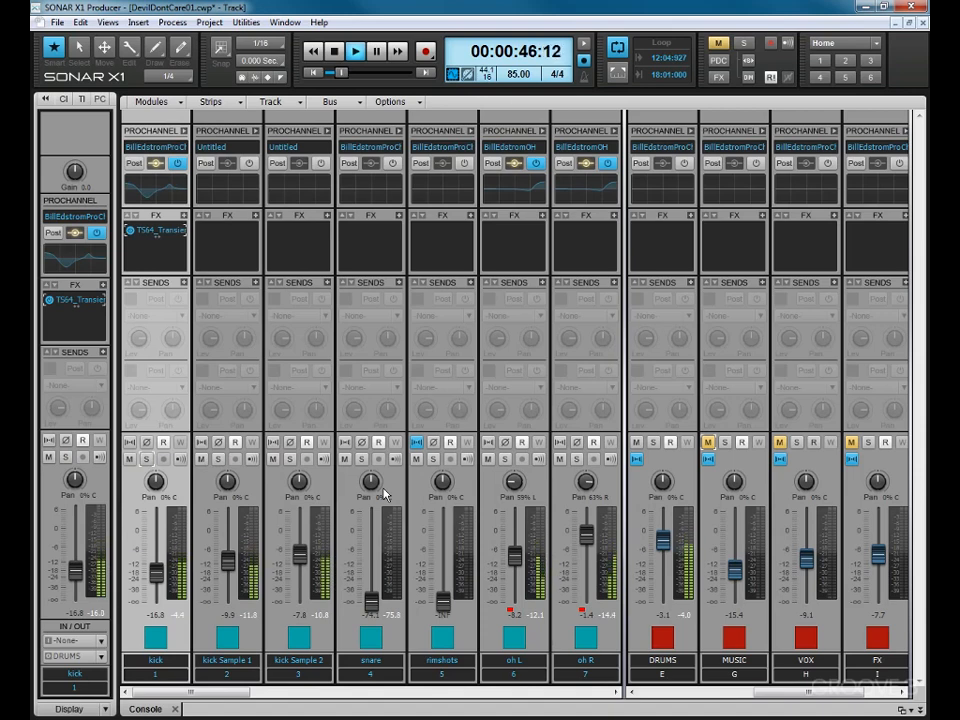
key(space)
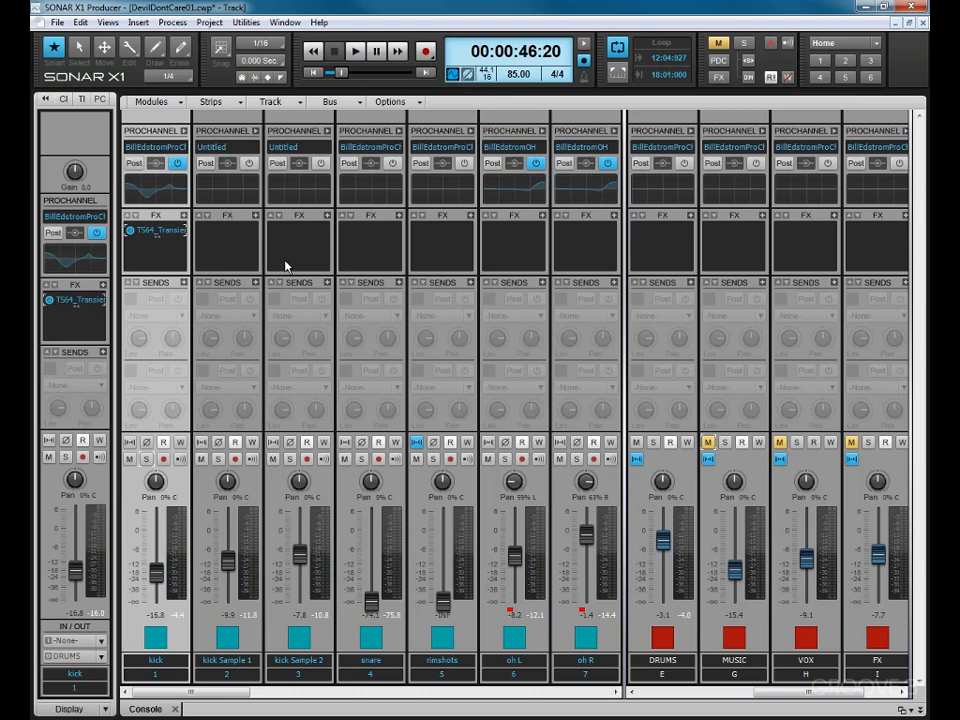
Assign the kick track's volume fader to a new control group named Kick
right_click(155, 570)
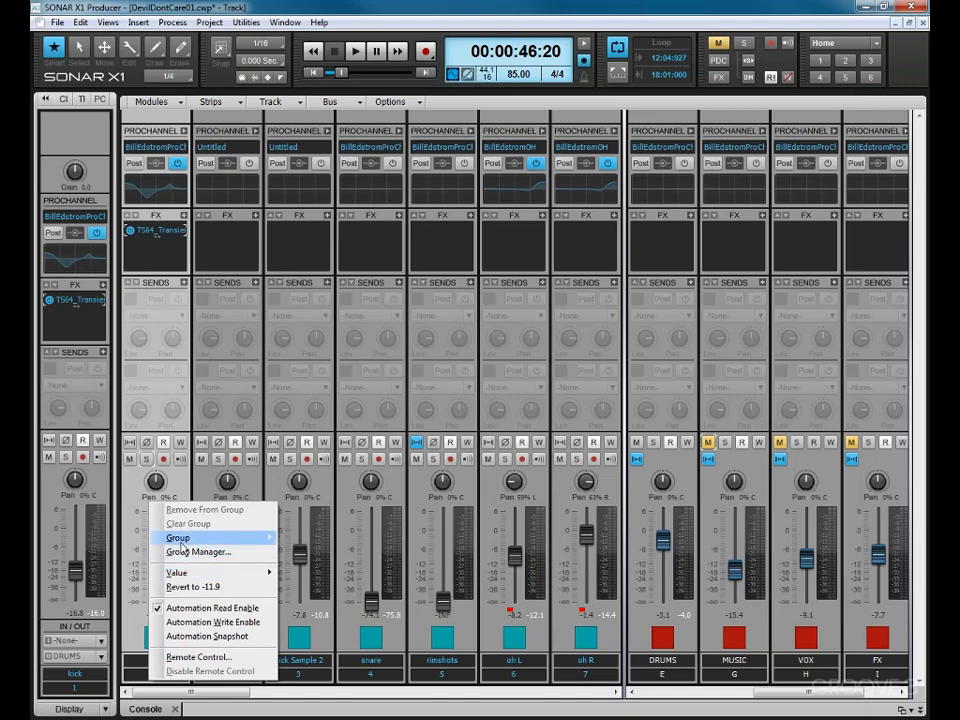
mouse_move(181, 548)
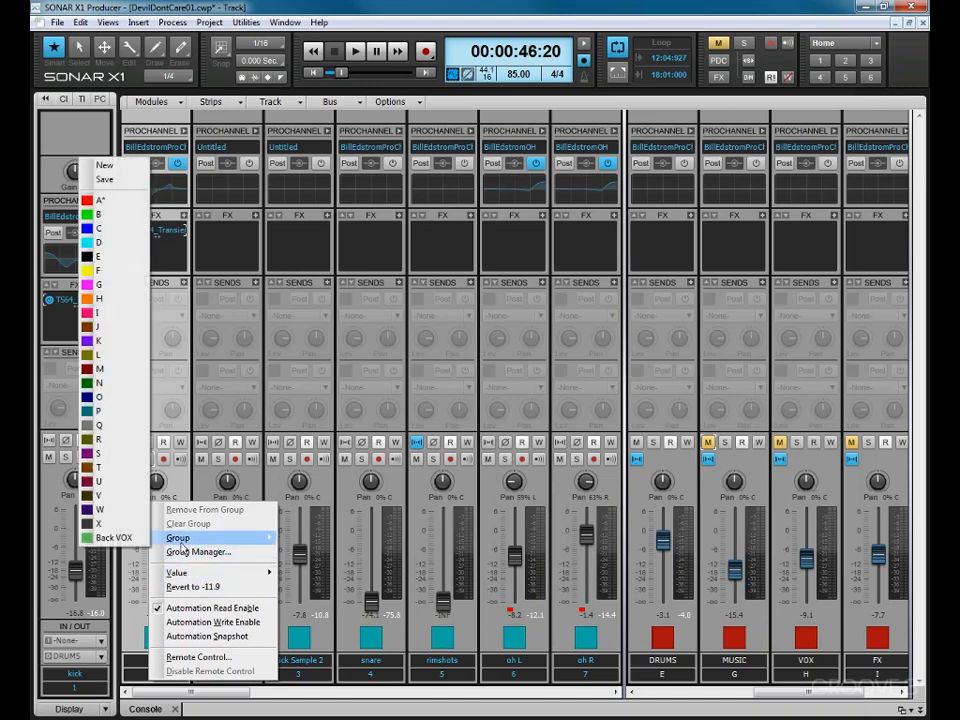
click(106, 166)
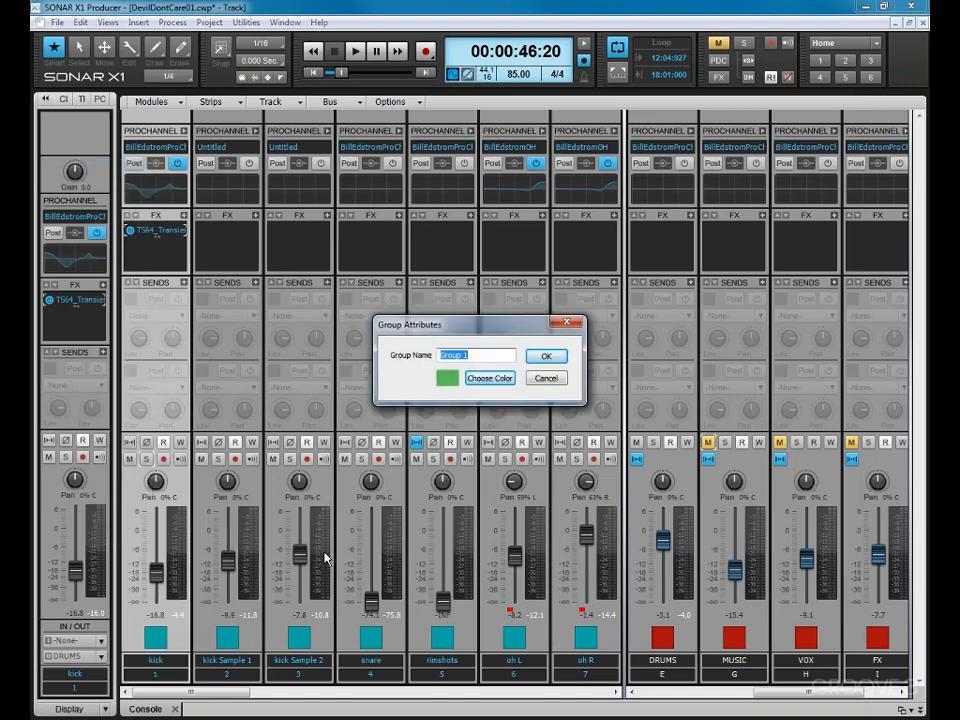
text(Kick)
click(547, 357)
Add the volume faders of kick Sample 1 and kick Sample 2 to the Kick group
right_click(224, 562)
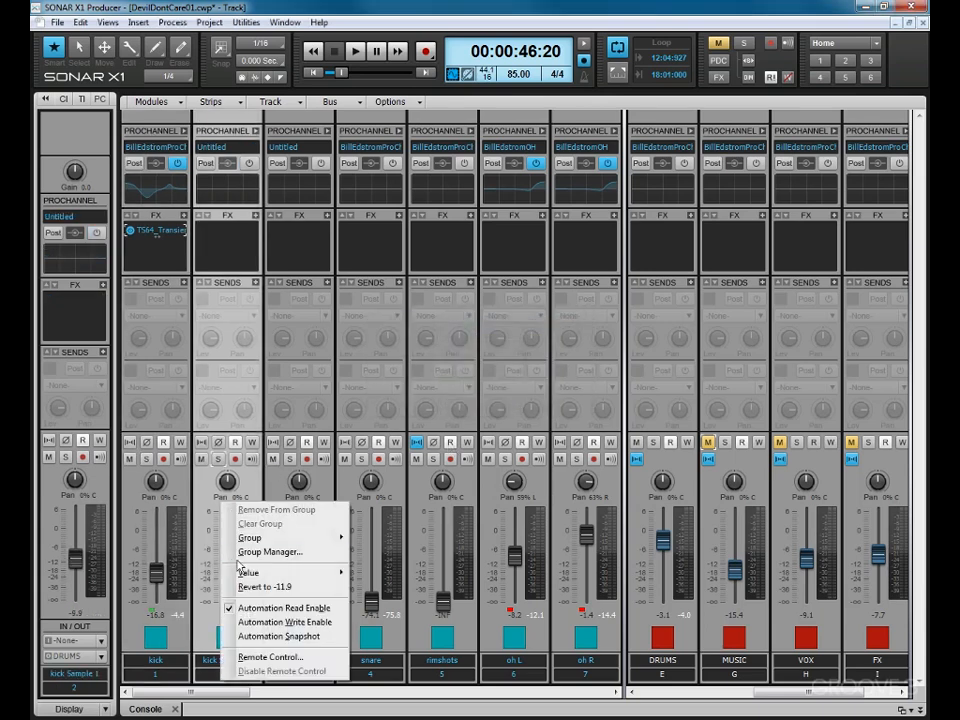
mouse_move(234, 538)
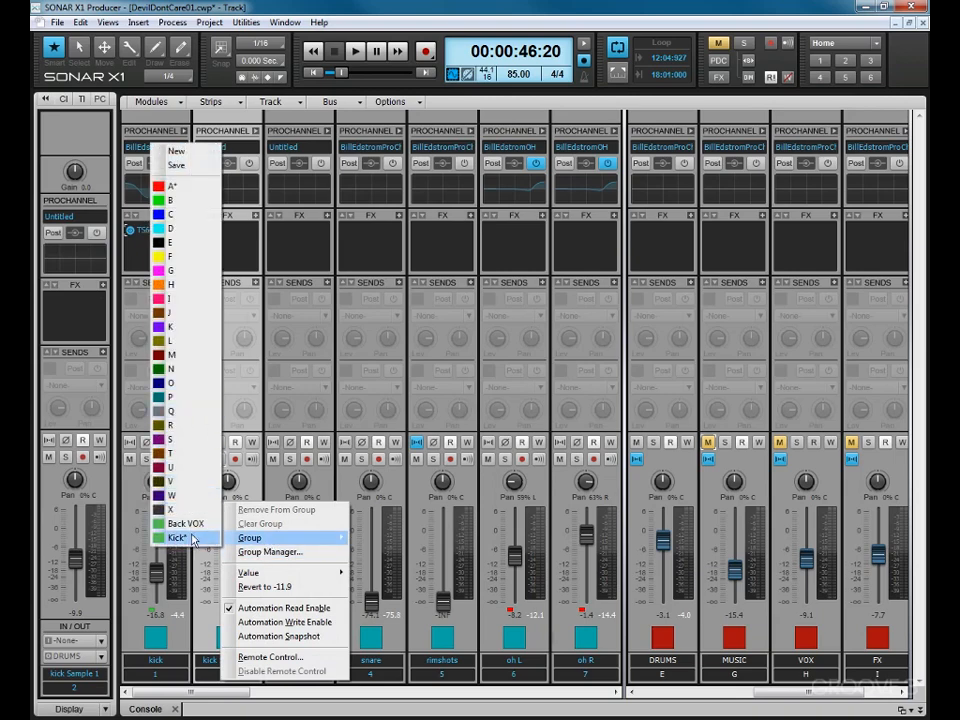
click(185, 537)
right_click(298, 550)
mouse_move(312, 537)
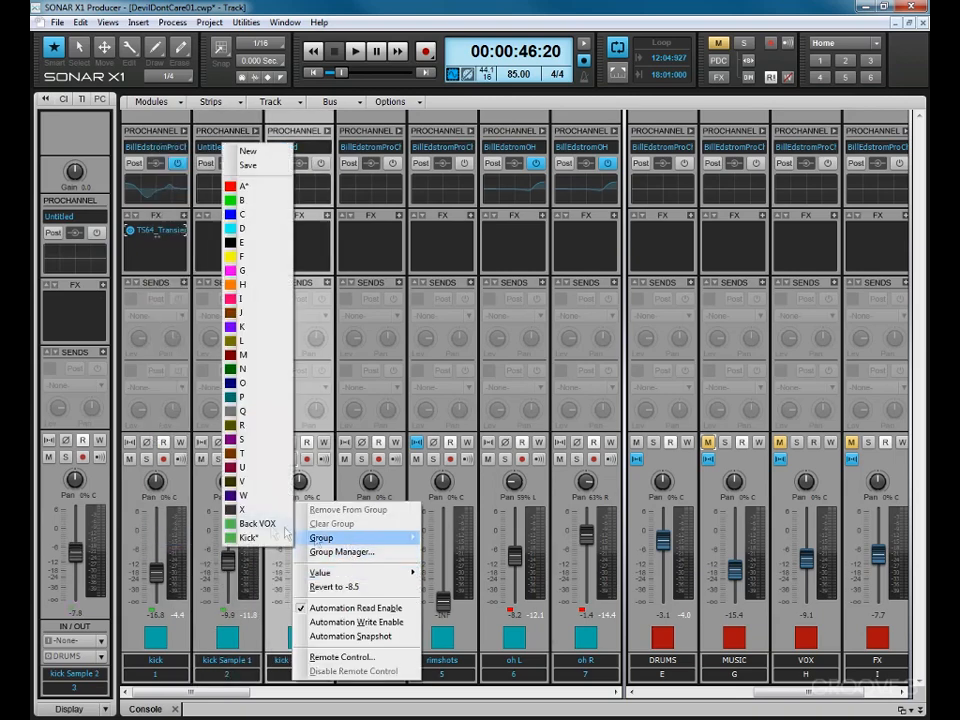
click(250, 537)
Try the grouped kick faders, then ride them together during playback, bringing the kick fader down to about -22.4 dB
drag(299, 555, 299, 556)
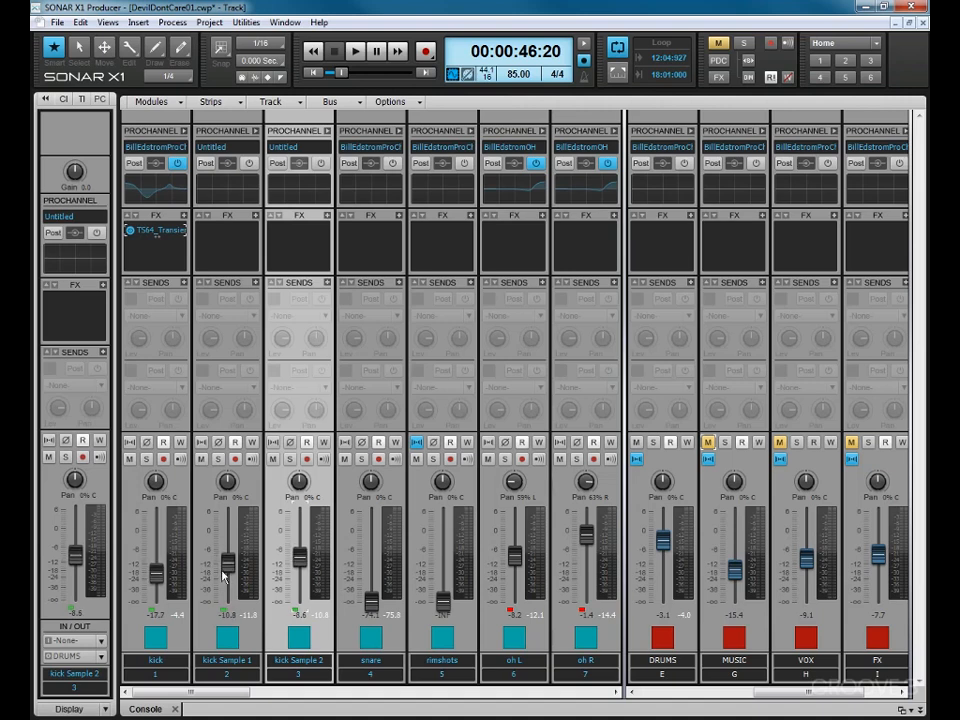
drag(158, 574, 172, 572)
key(space)
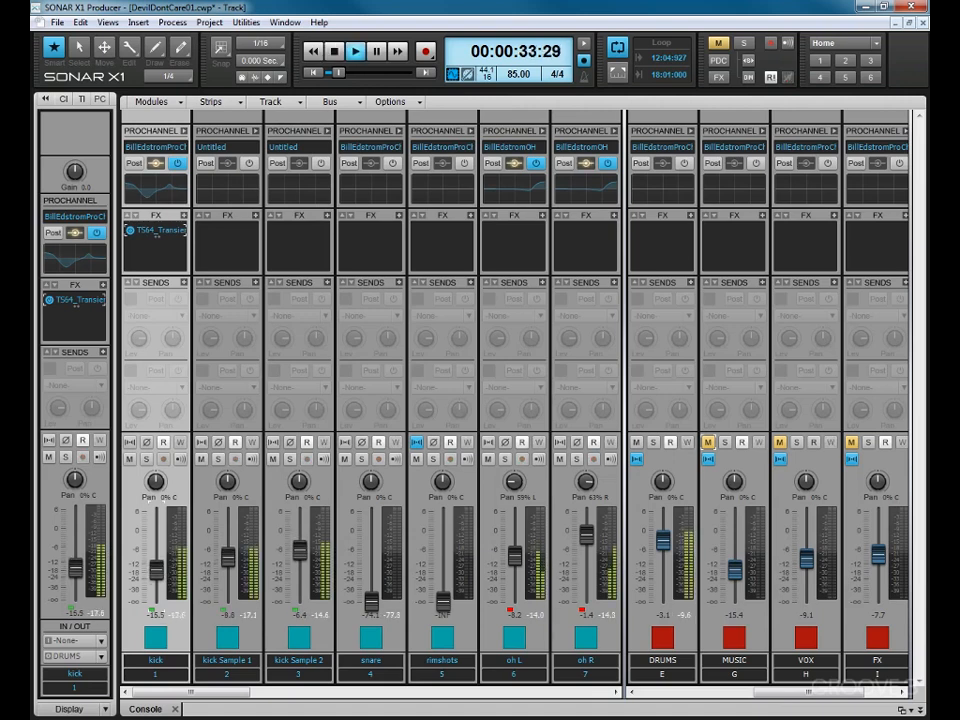
drag(157, 571, 157, 579)
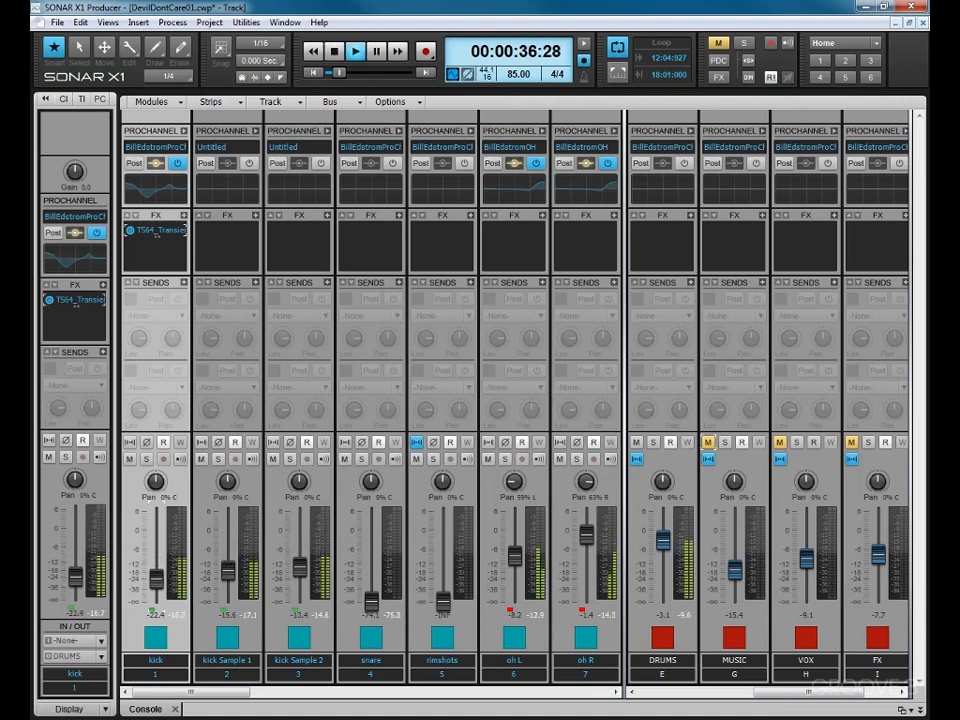